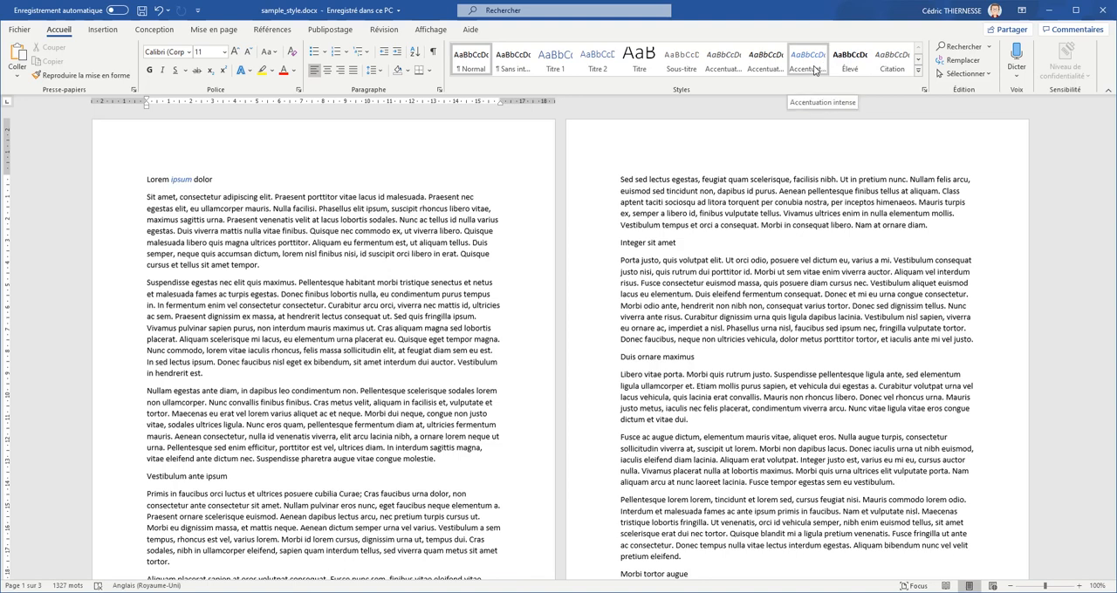
- Apply the Titre 1 style to the headings "Lorem ipsum dolor" and "Vestibulum ante ipsum"
click(557, 64)
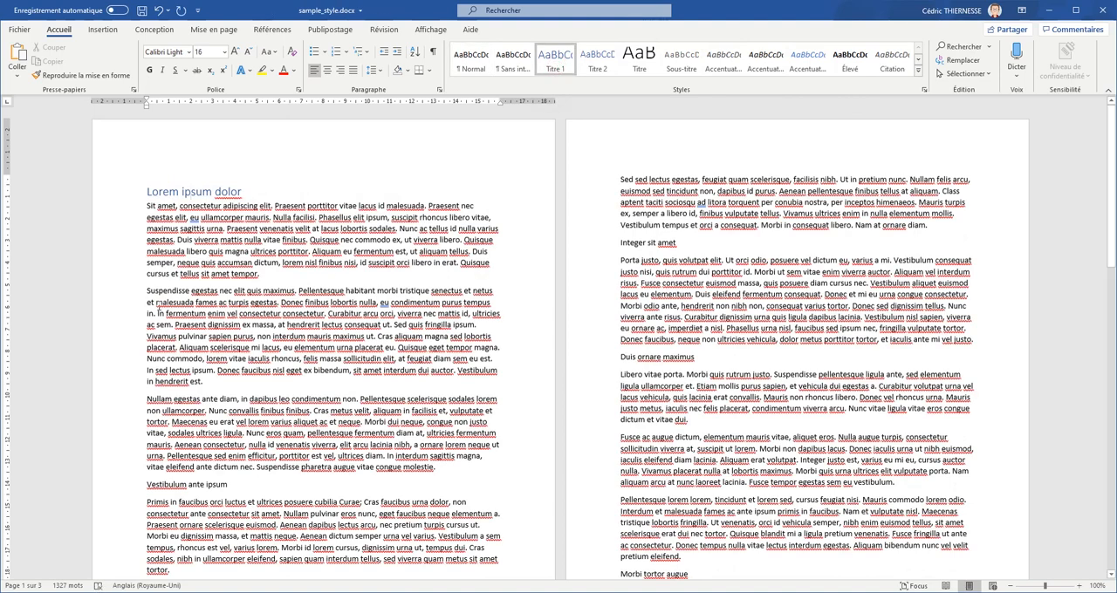
click(204, 485)
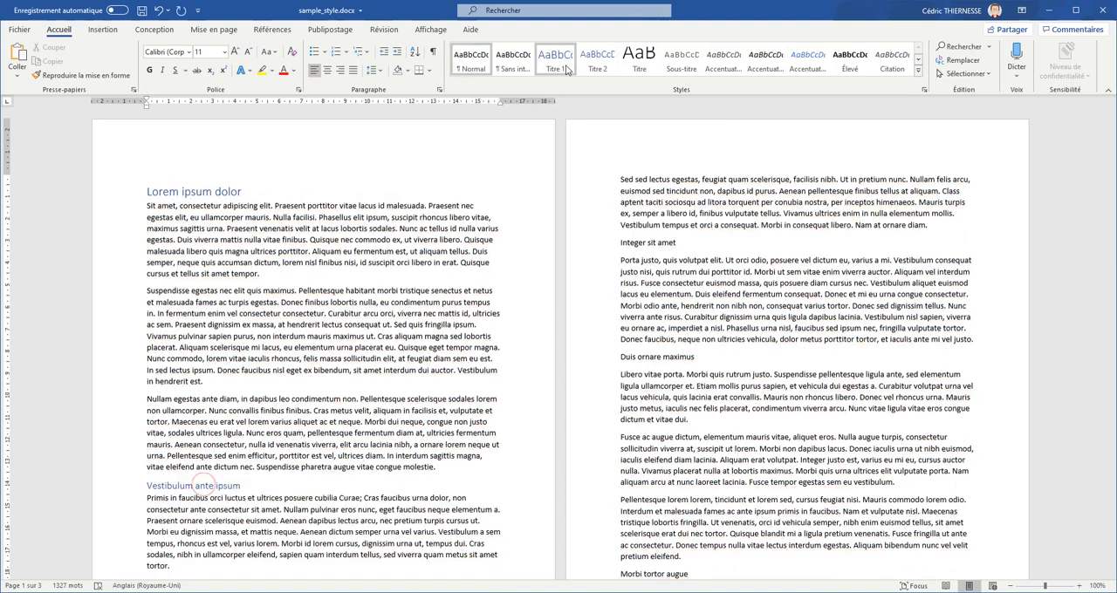
click(557, 64)
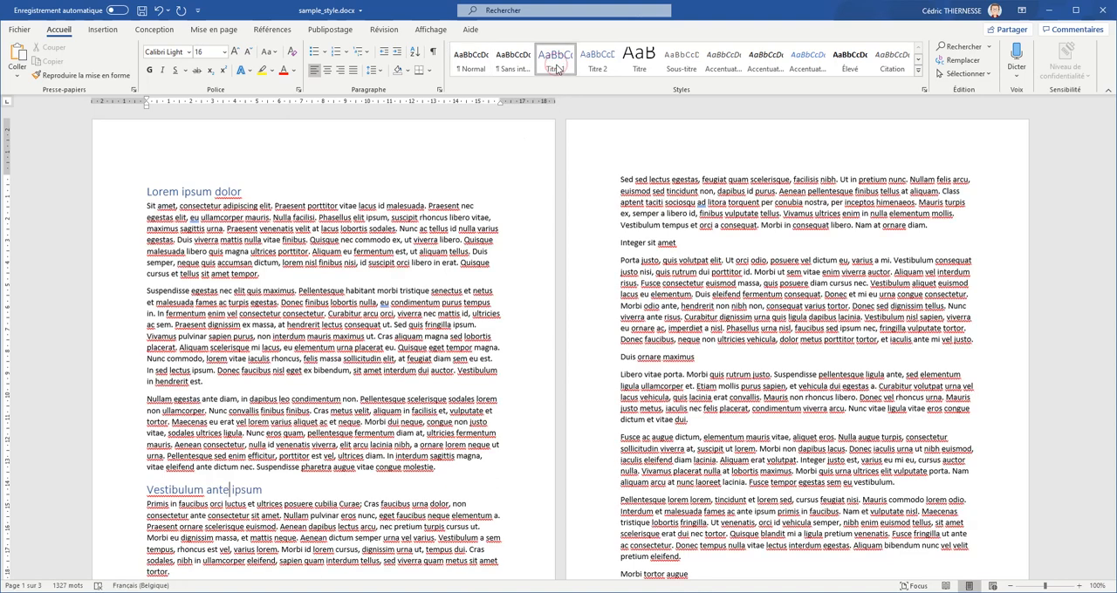
- Apply the Titre 2 style to the subheadings "Integer sit amet" and "Duis ornare maximus"
click(650, 244)
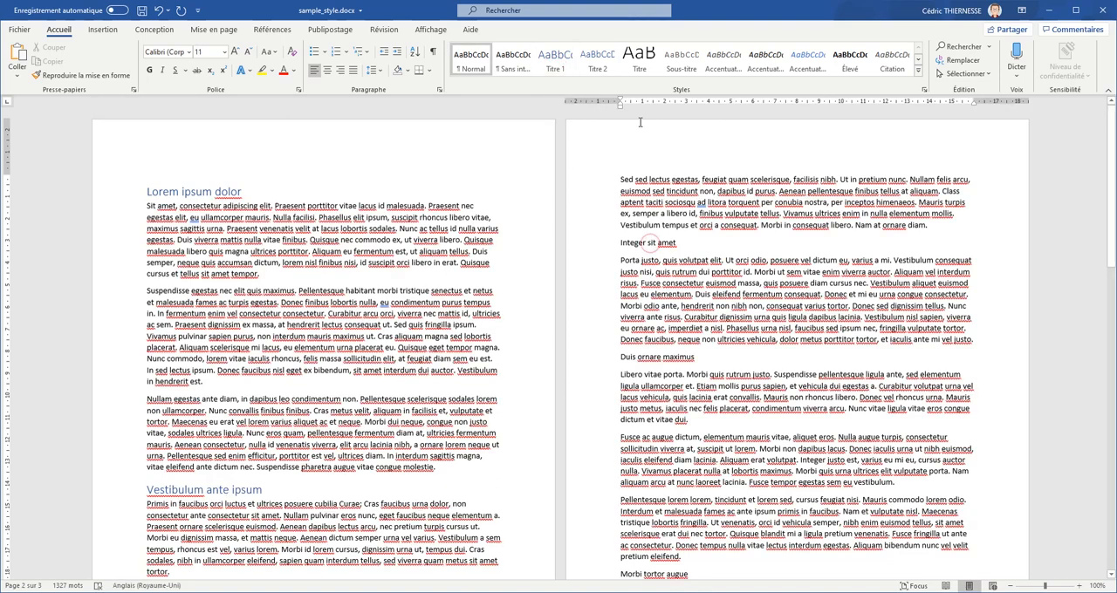
click(599, 70)
click(683, 353)
click(598, 61)
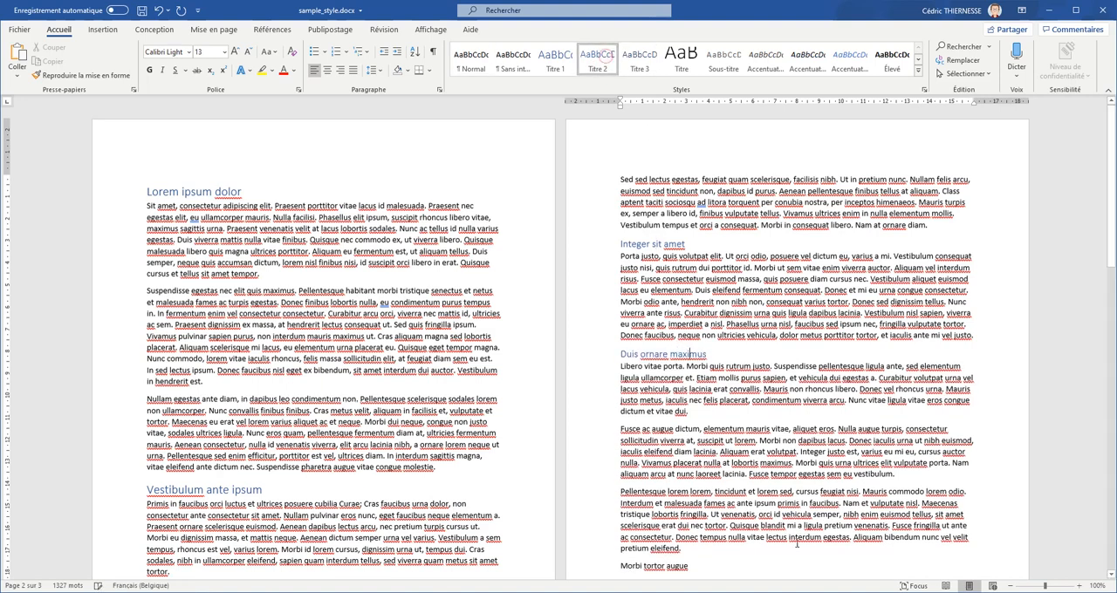
- Apply Titre 1 to the heading "Morbi tortor augue" and Titre 2 to "Mauris consequat" on page 3
click(670, 568)
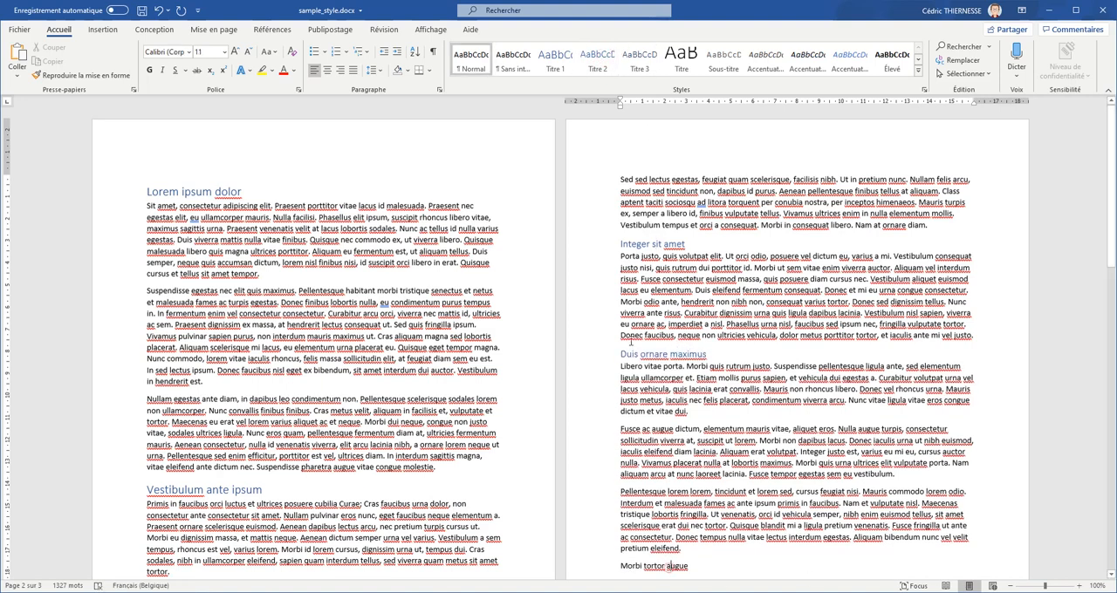
click(545, 61)
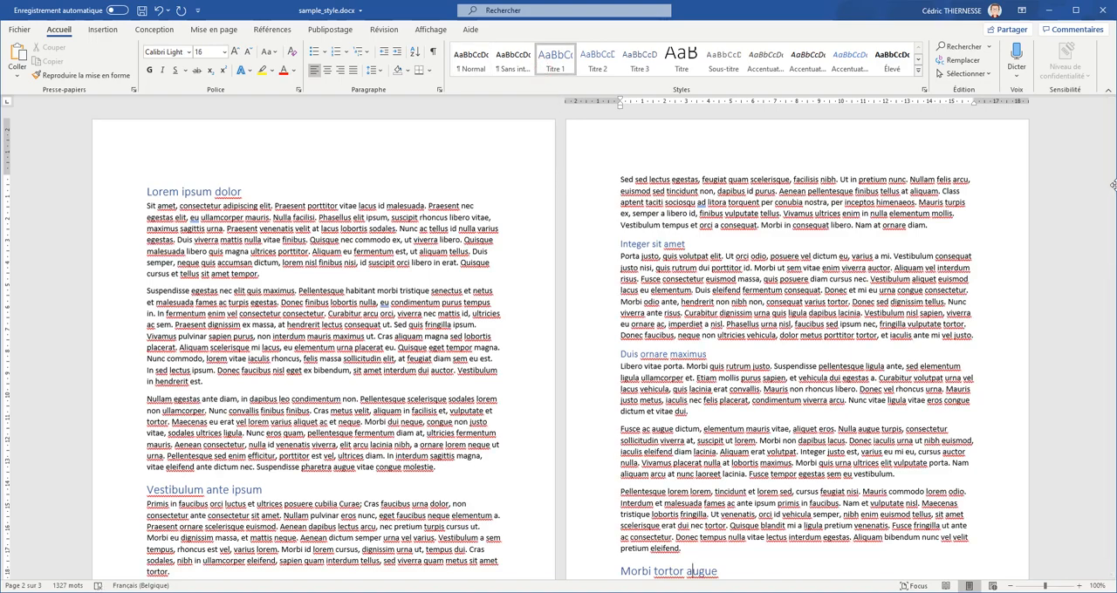
drag(1110, 240, 1110, 404)
click(420, 319)
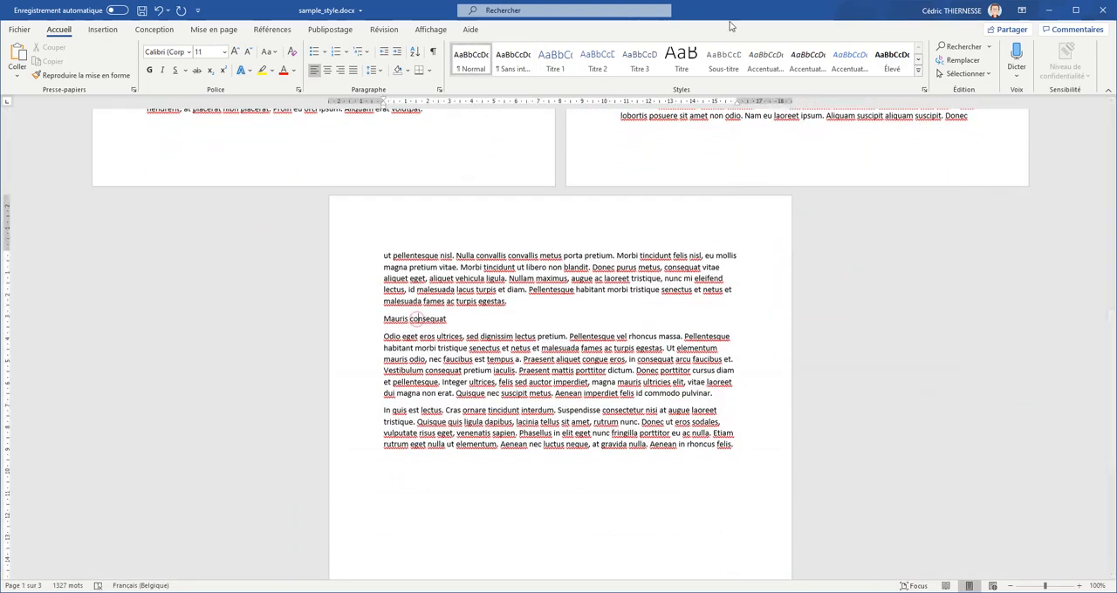
click(598, 59)
drag(1111, 439, 1112, 222)
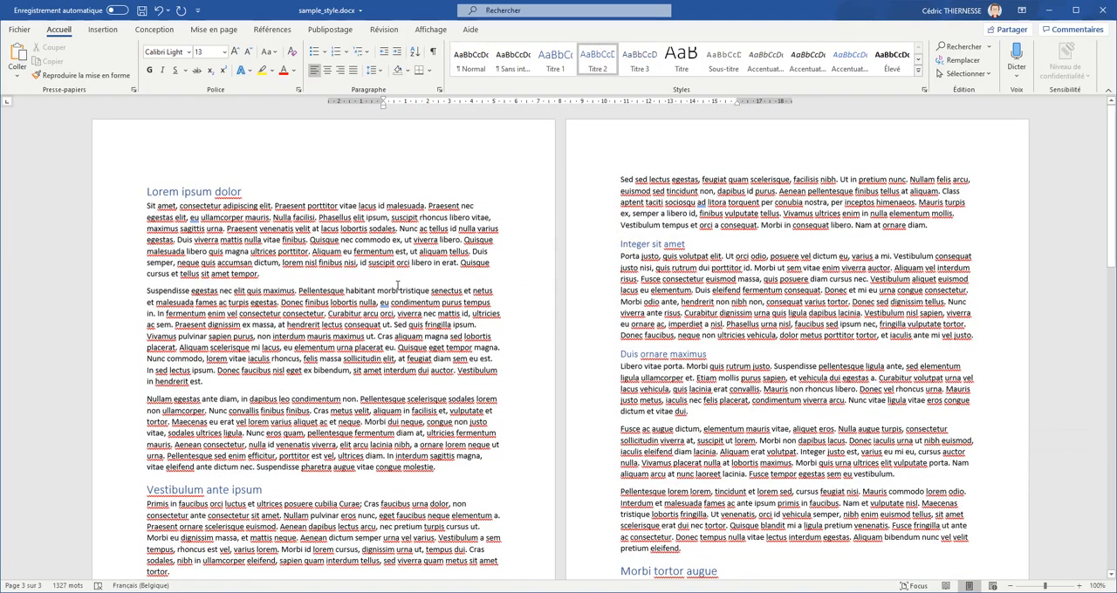
- Apply the Citation intense style to the paragraphs beginning "Suspendisse egestas" on page 1 and "Fusce ac augue dictum" on page 2
click(324, 229)
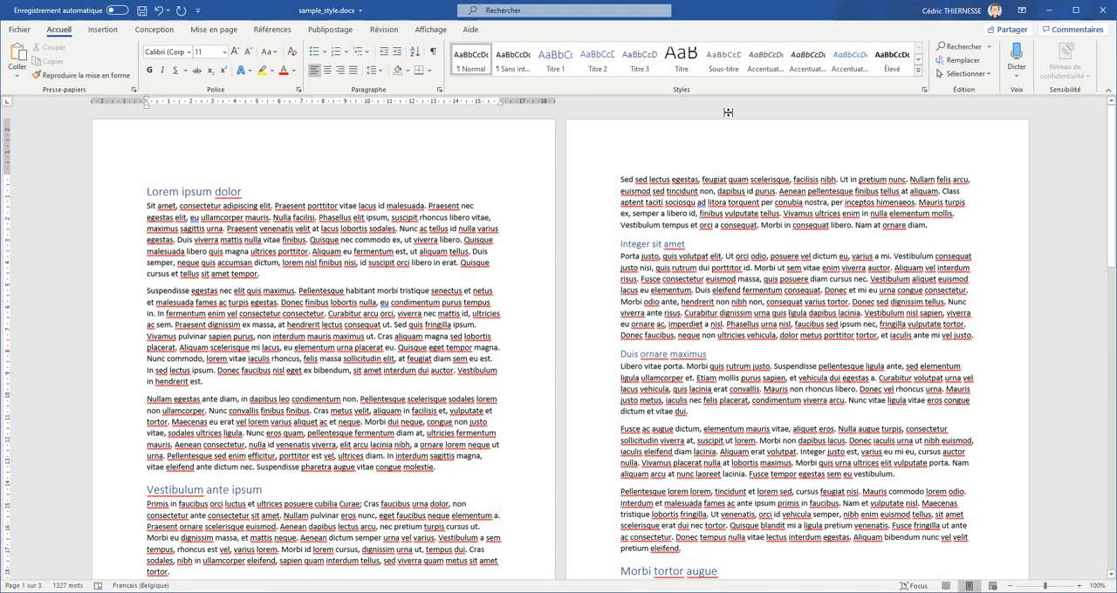
click(916, 75)
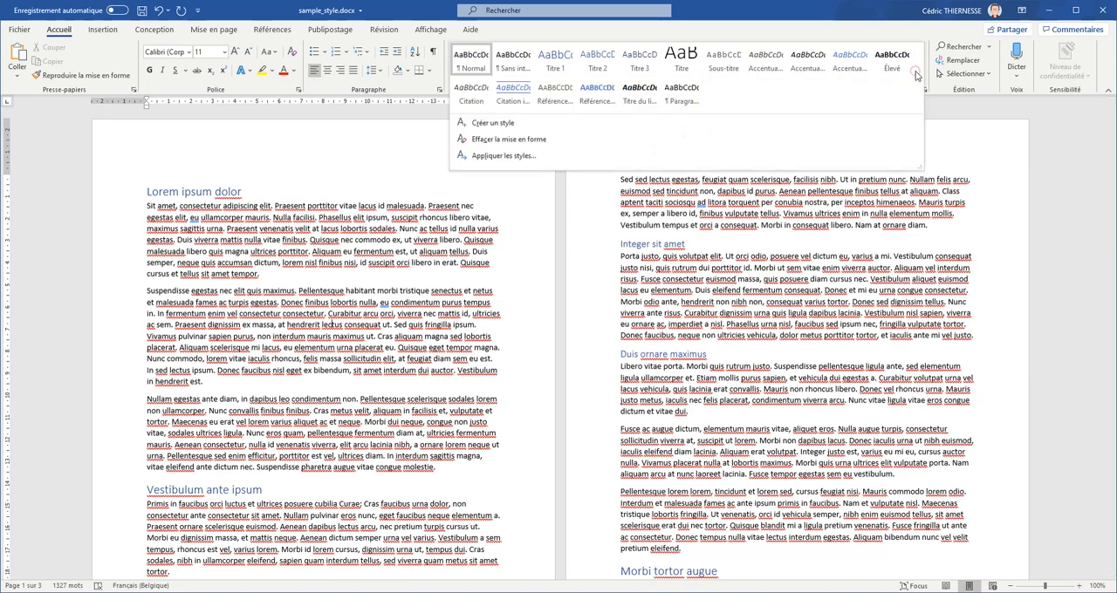
click(513, 97)
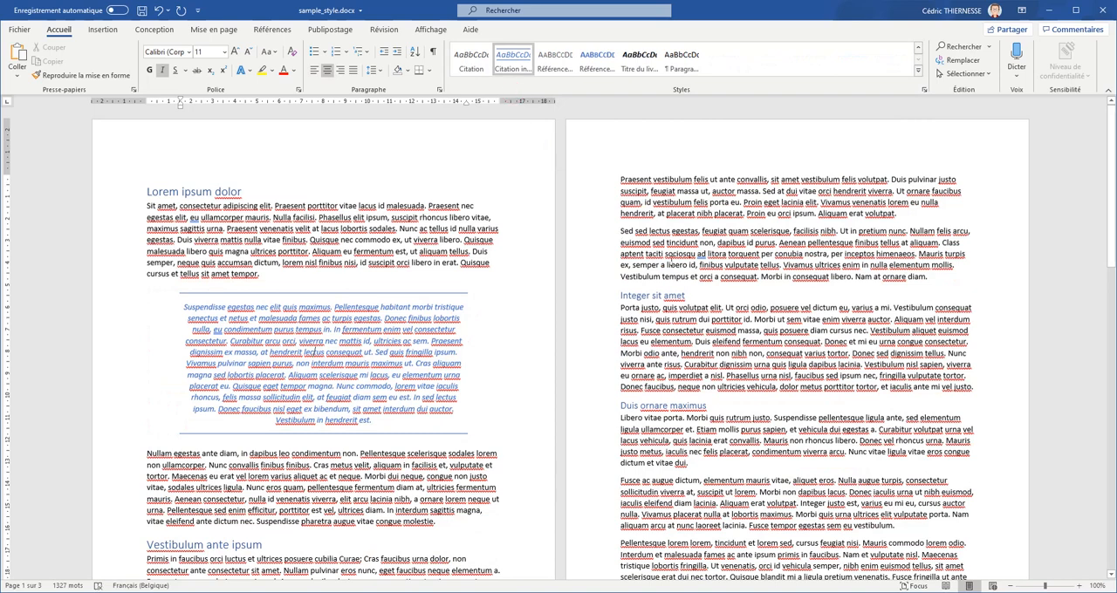
click(789, 514)
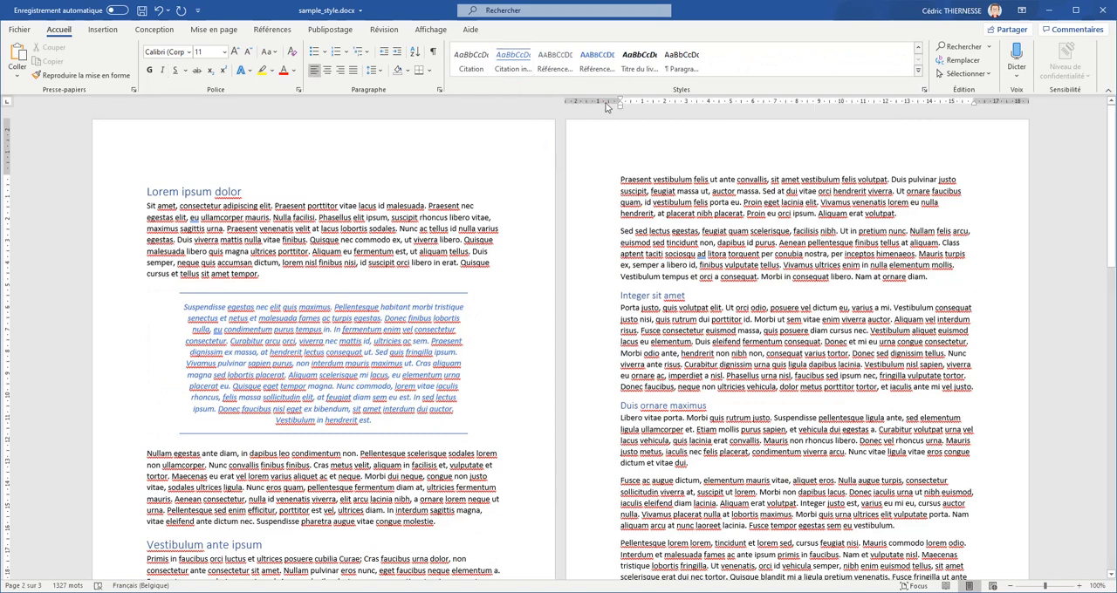
click(513, 63)
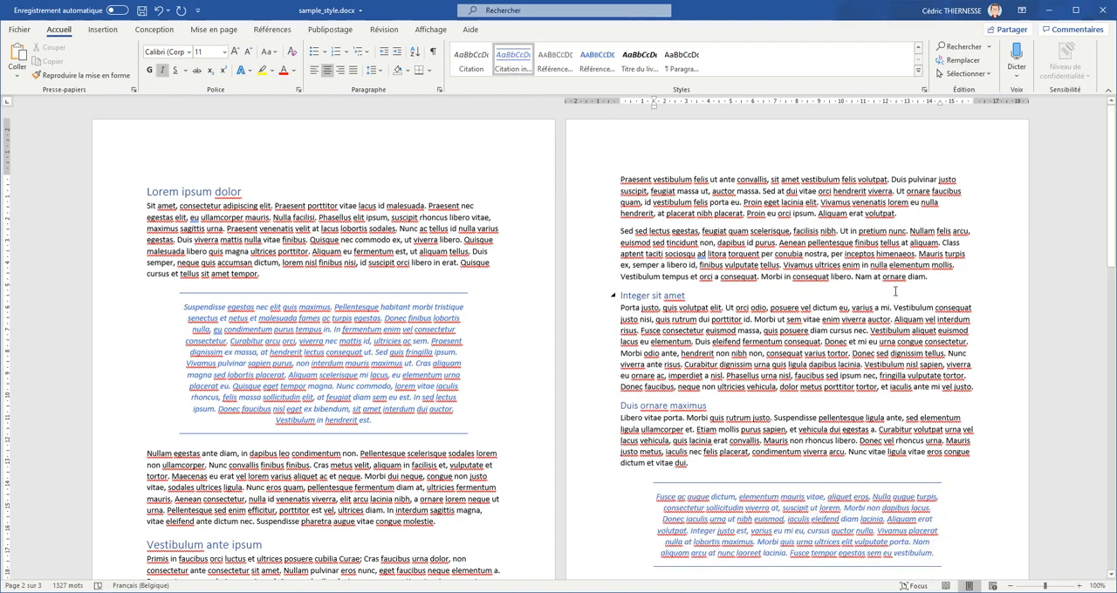
drag(1110, 258, 1112, 325)
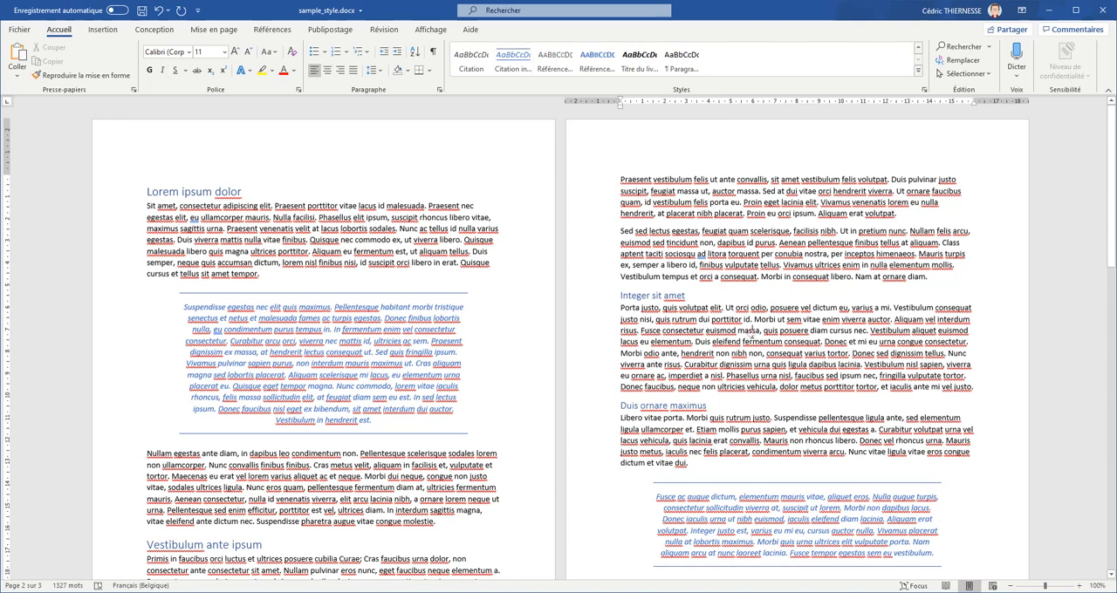
click(513, 63)
click(770, 264)
drag(618, 177, 930, 277)
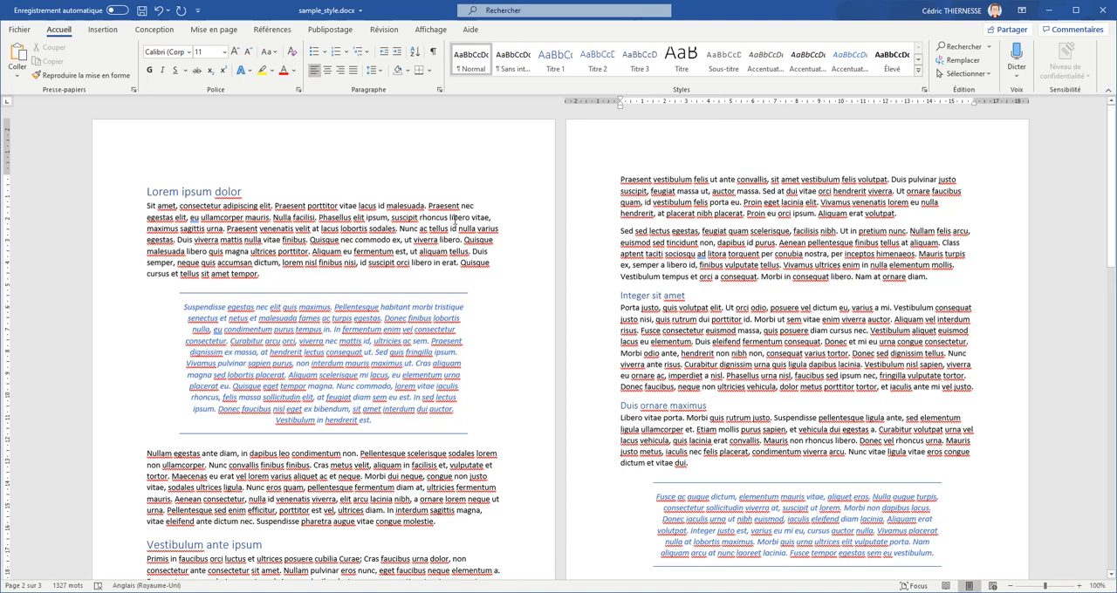
click(332, 488)
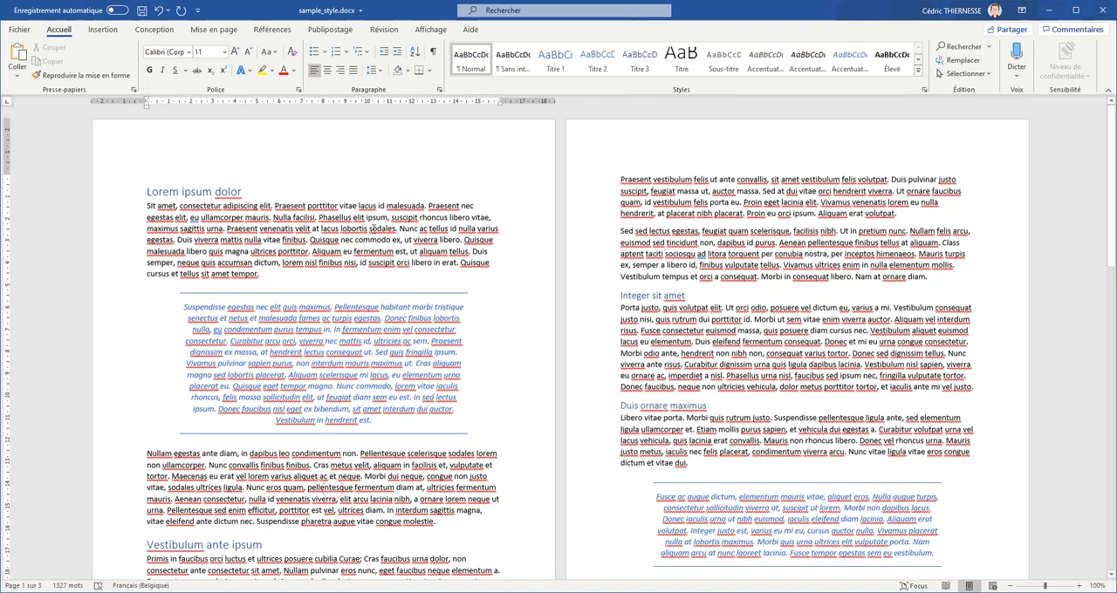
click(728, 201)
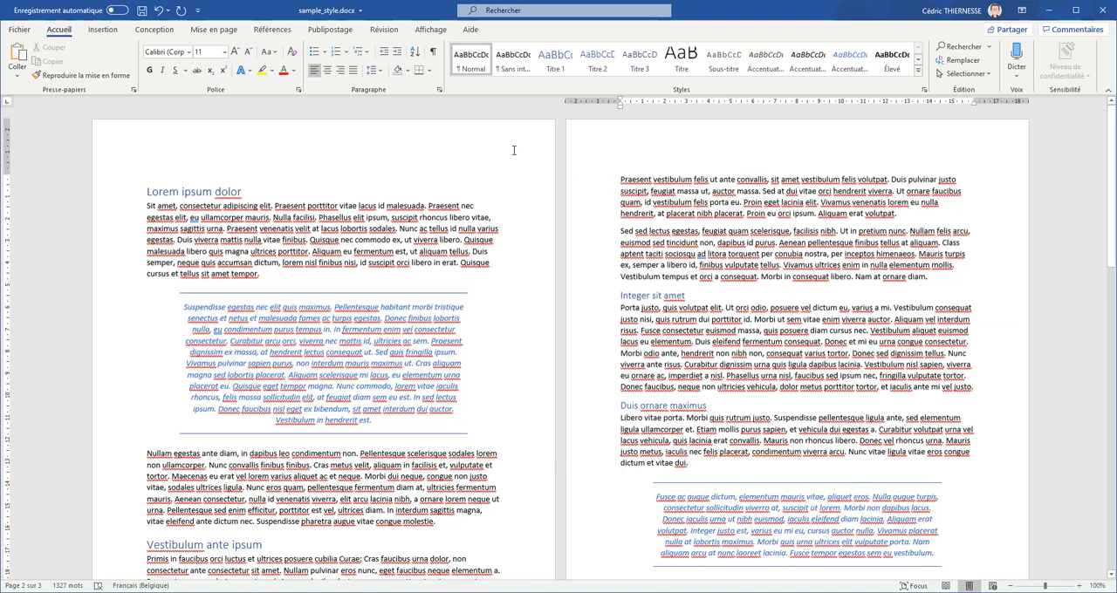
click(359, 228)
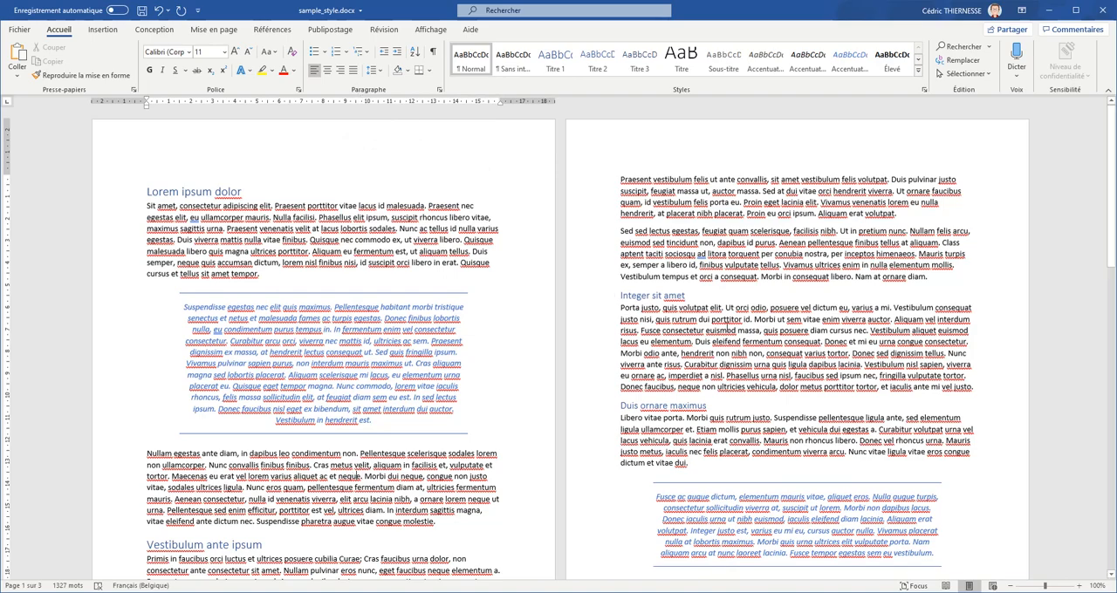
mouse_move(1111, 159)
mouse_down()
mouse_move(1090, 440)
mouse_move(1109, 139)
mouse_up()
- Modify the Normal style so that its paragraphs are justified
right_click(474, 63)
click(508, 87)
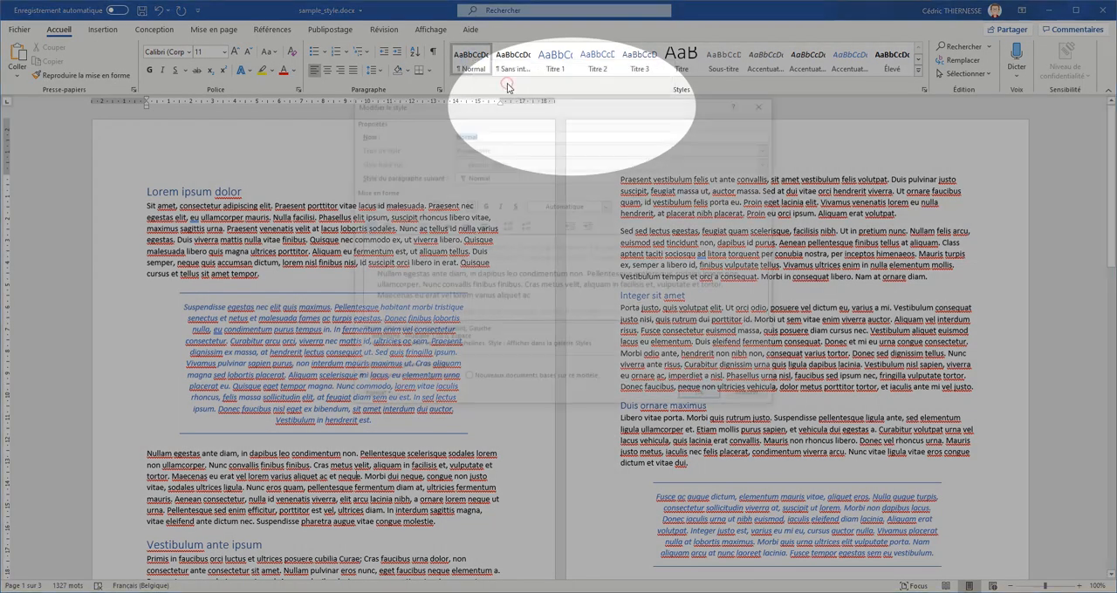
drag(503, 99, 725, 57)
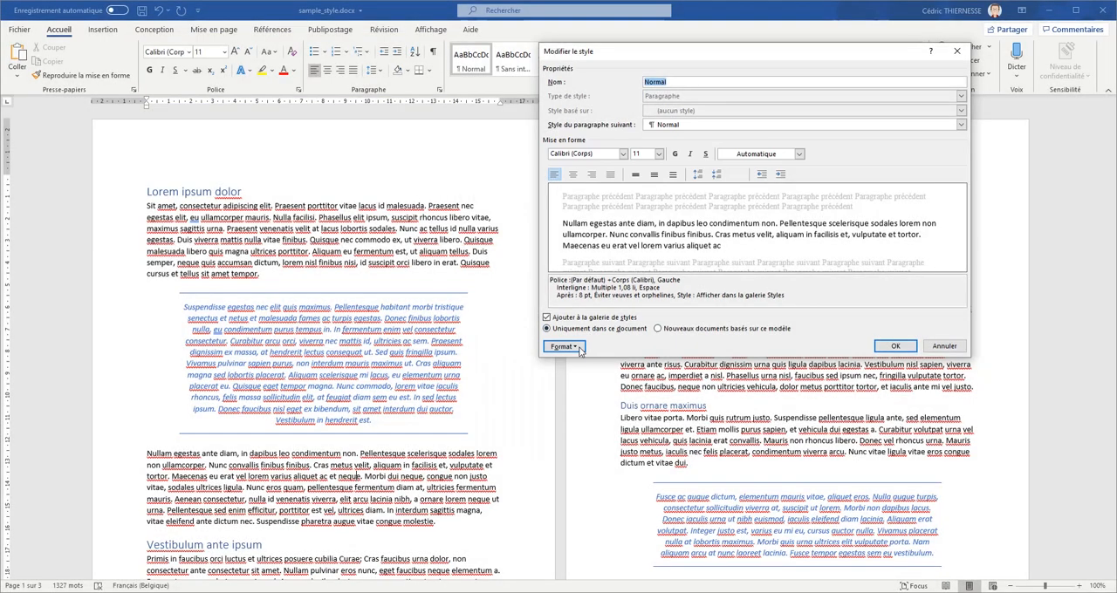
click(562, 347)
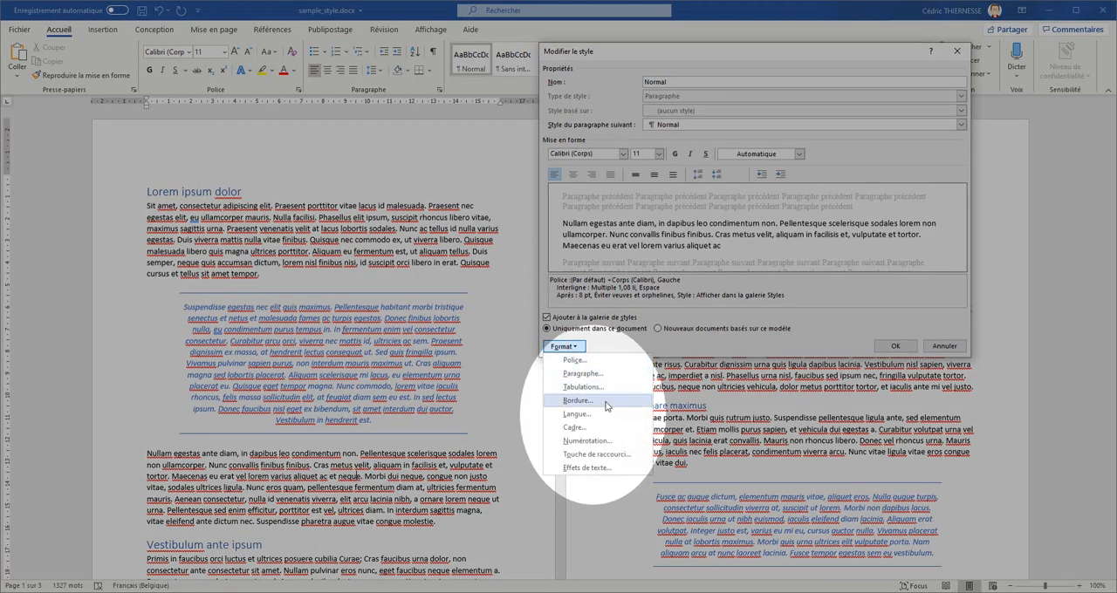
click(623, 346)
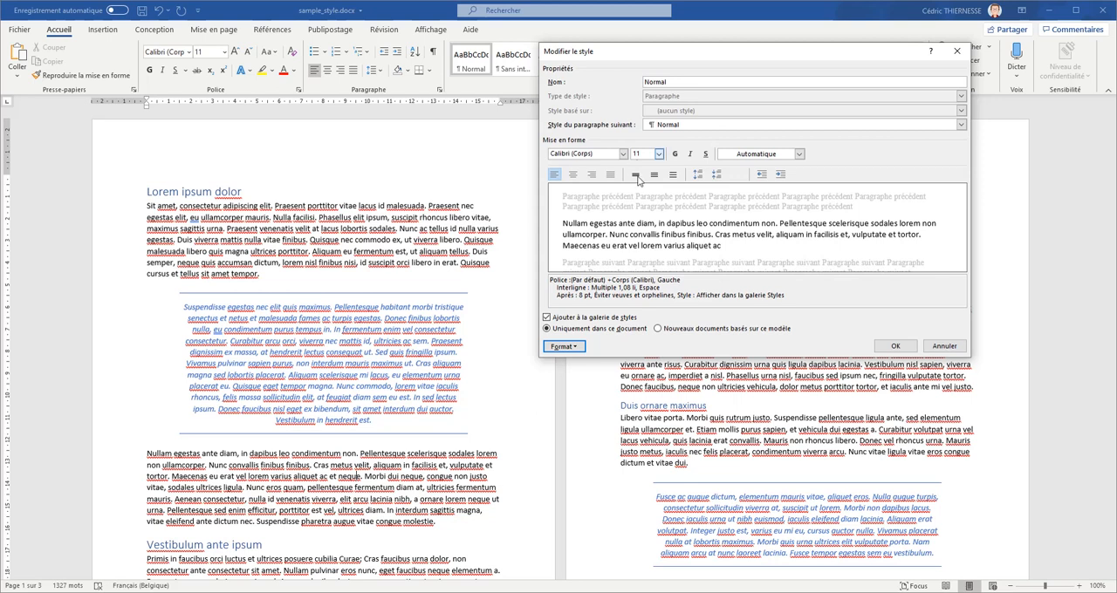
click(610, 175)
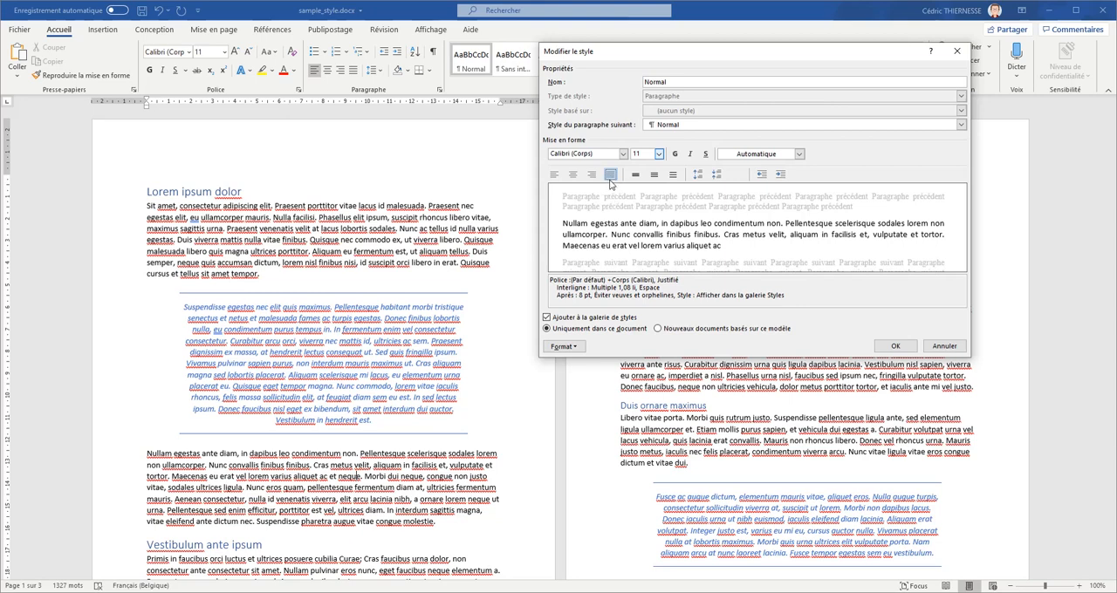
click(887, 347)
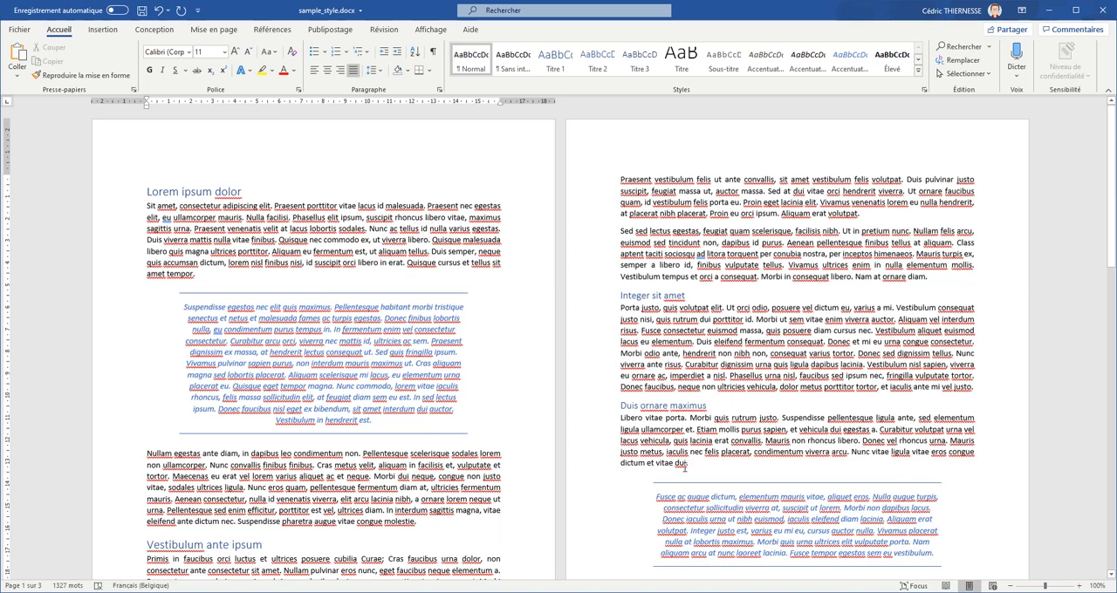
- Modify the Titre 1 style to use the standard red font colour and bold text
drag(1108, 157, 1111, 113)
click(204, 191)
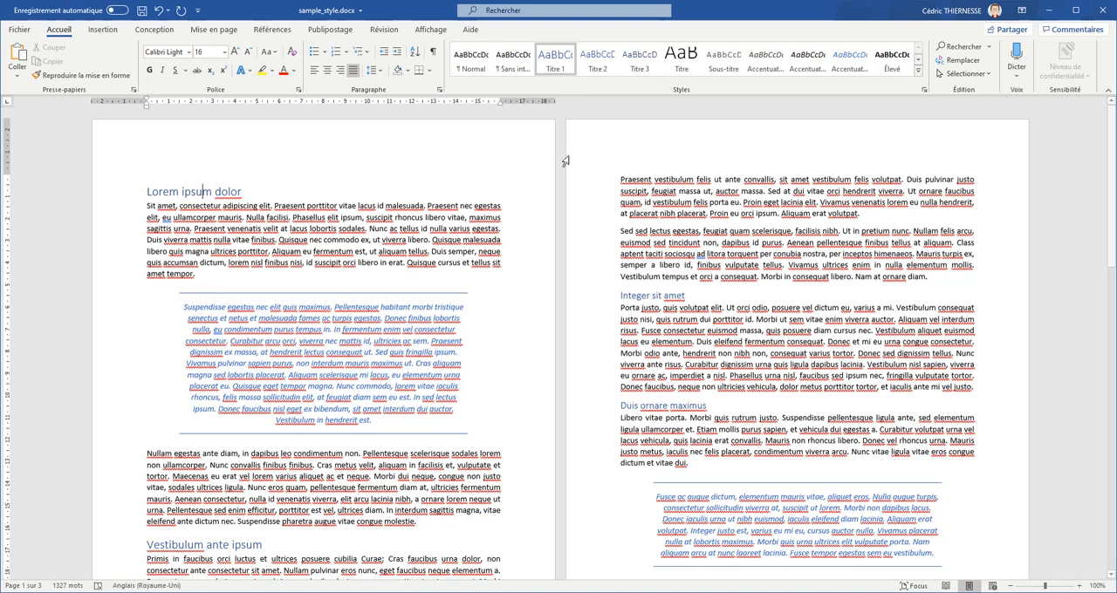
right_click(559, 68)
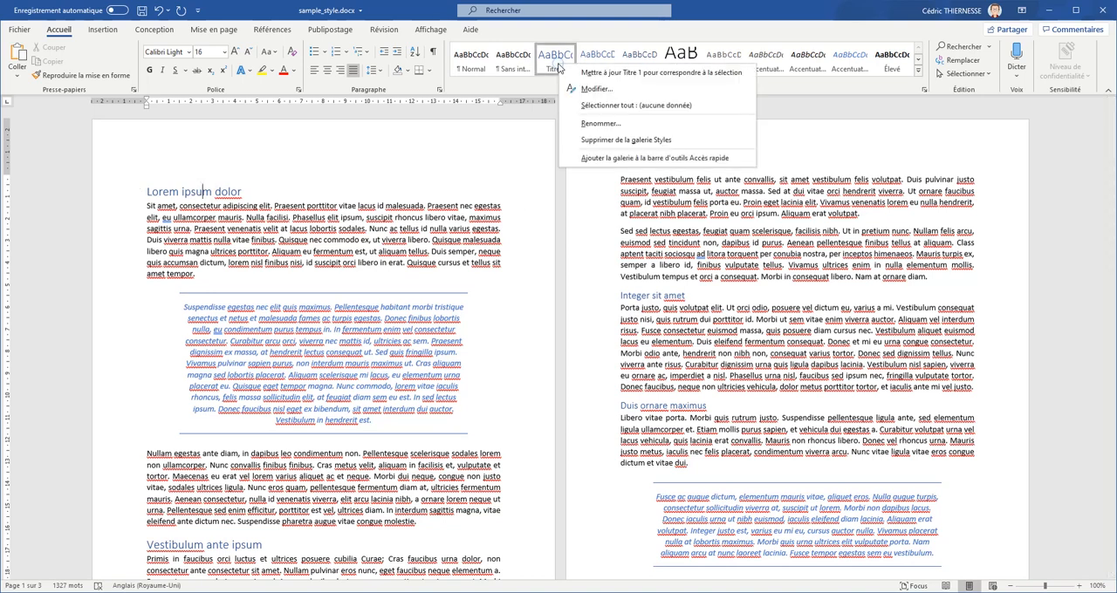
click(595, 89)
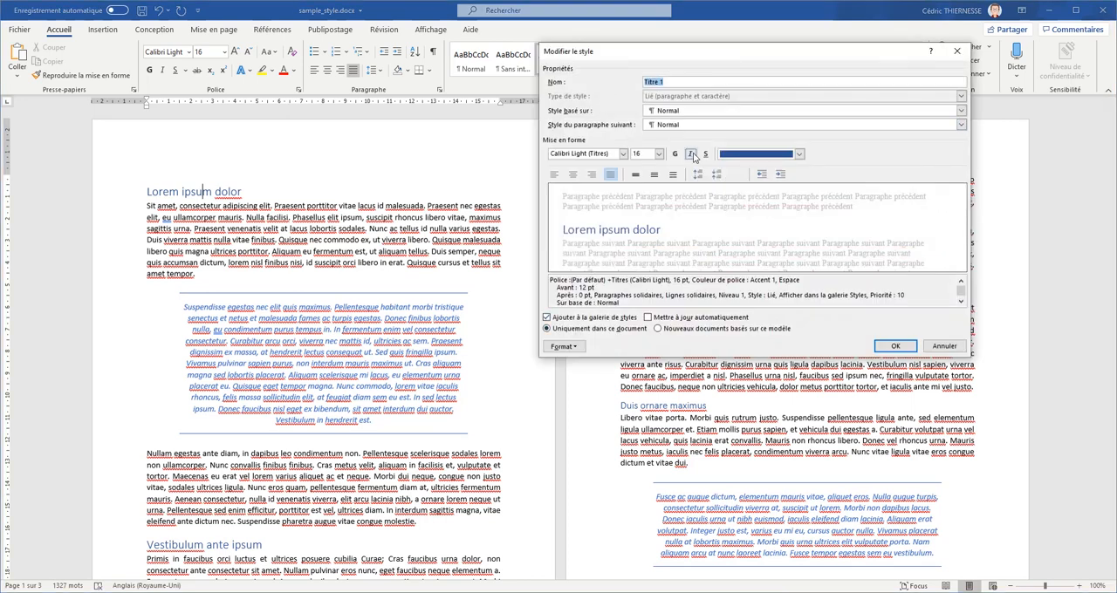
click(742, 155)
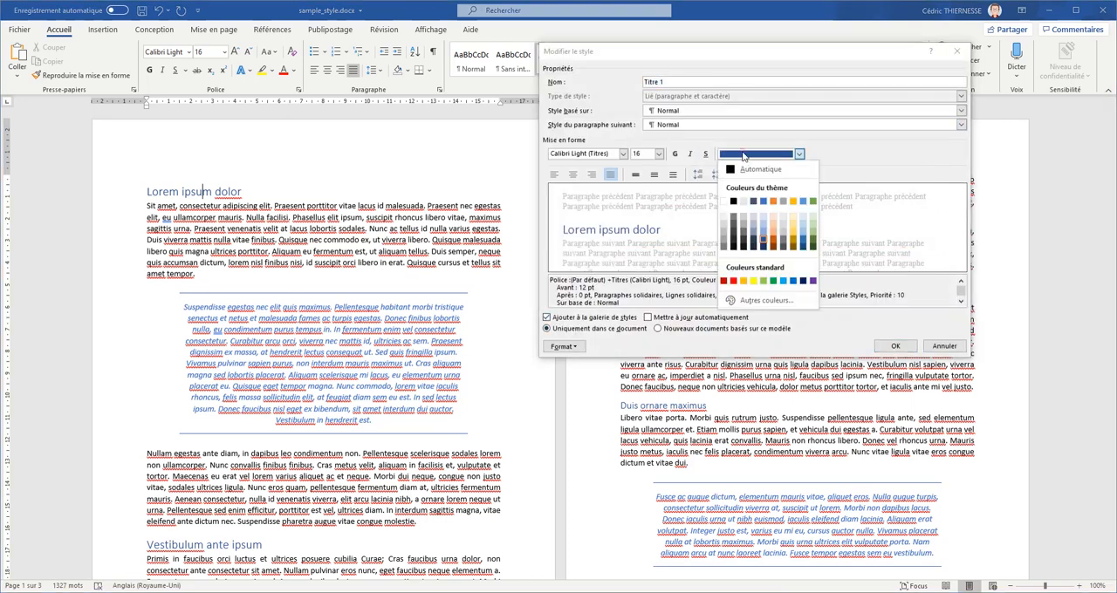
click(733, 280)
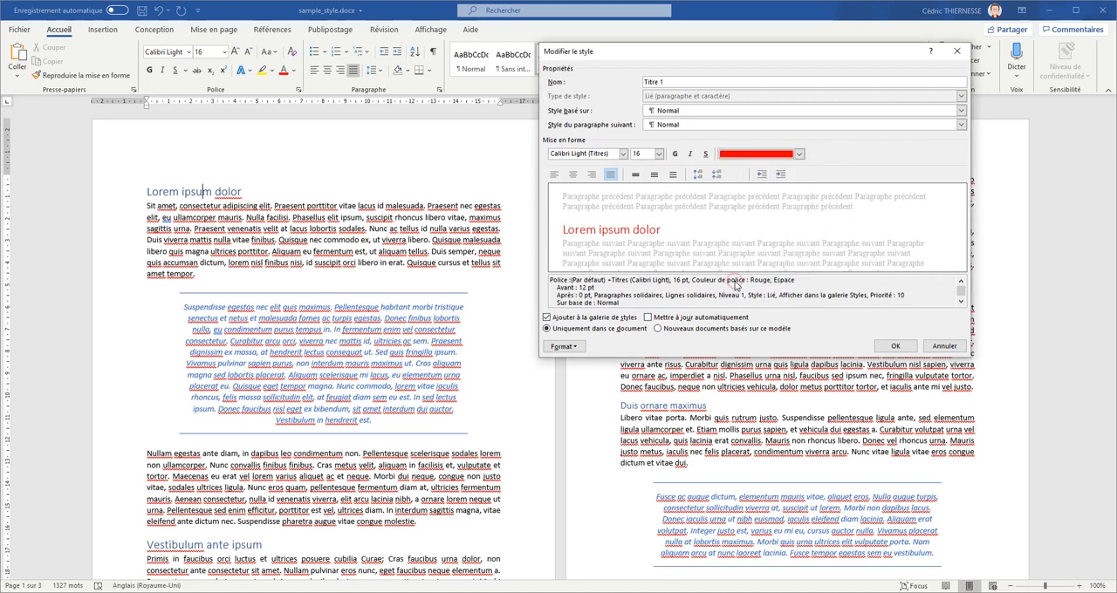
click(677, 155)
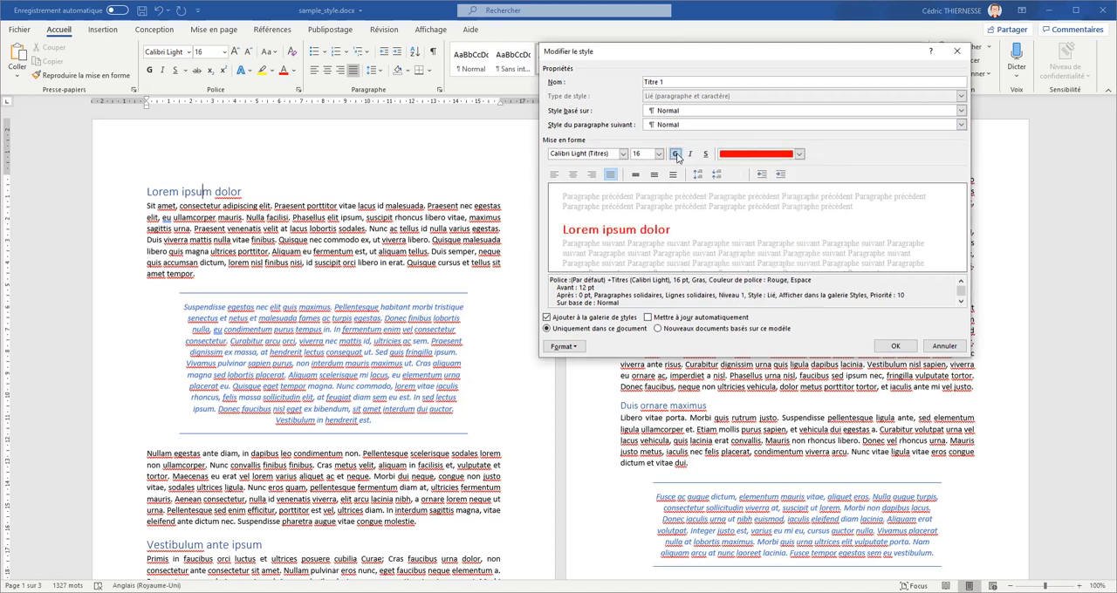
click(895, 346)
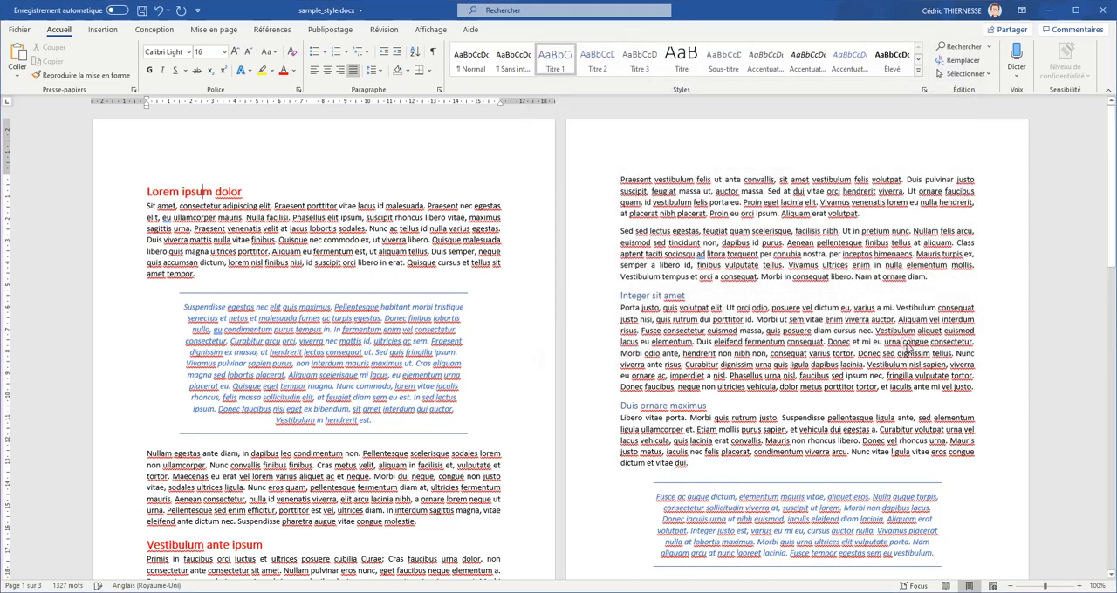
- Modify the Titre 1 style so that each heading starts on a new page, using the Saut de page avant pagination option
mouse_move(1111, 188)
mouse_down()
mouse_move(1100, 462)
mouse_move(1104, 199)
mouse_up()
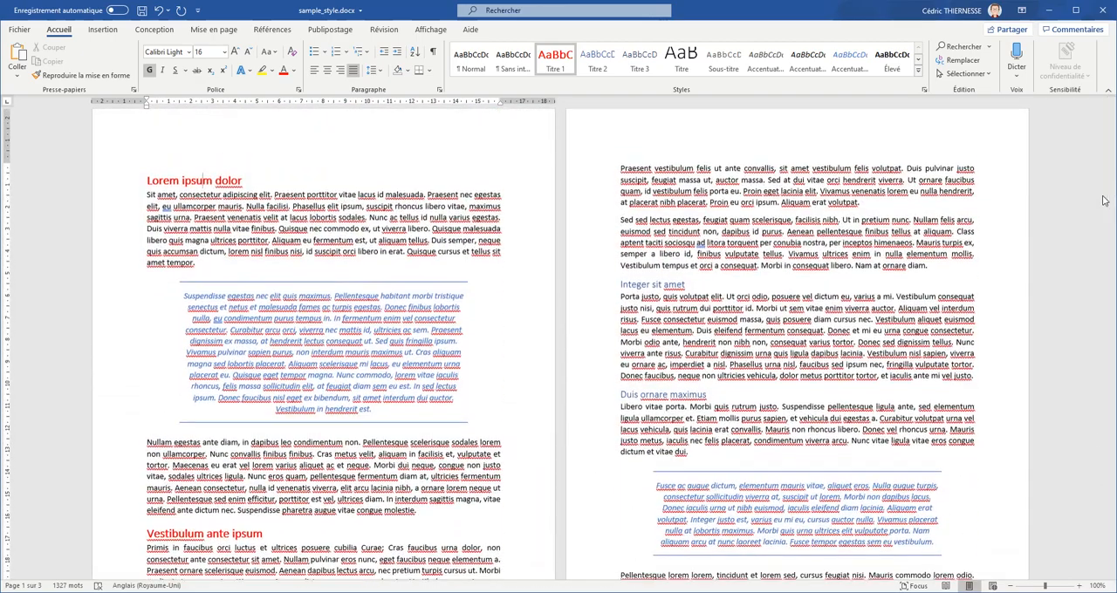
click(659, 284)
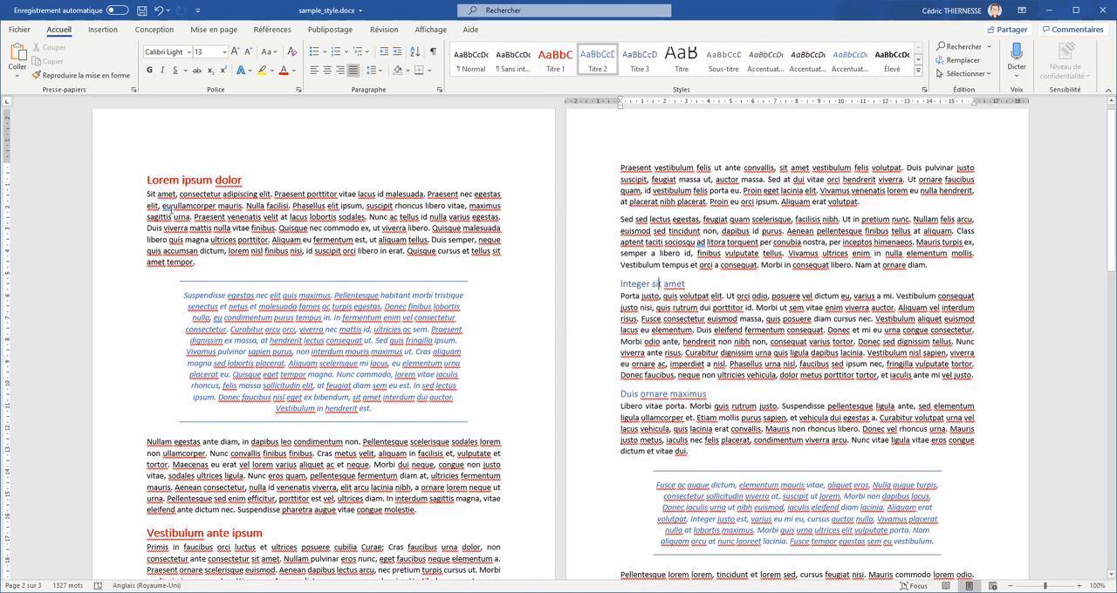
click(199, 178)
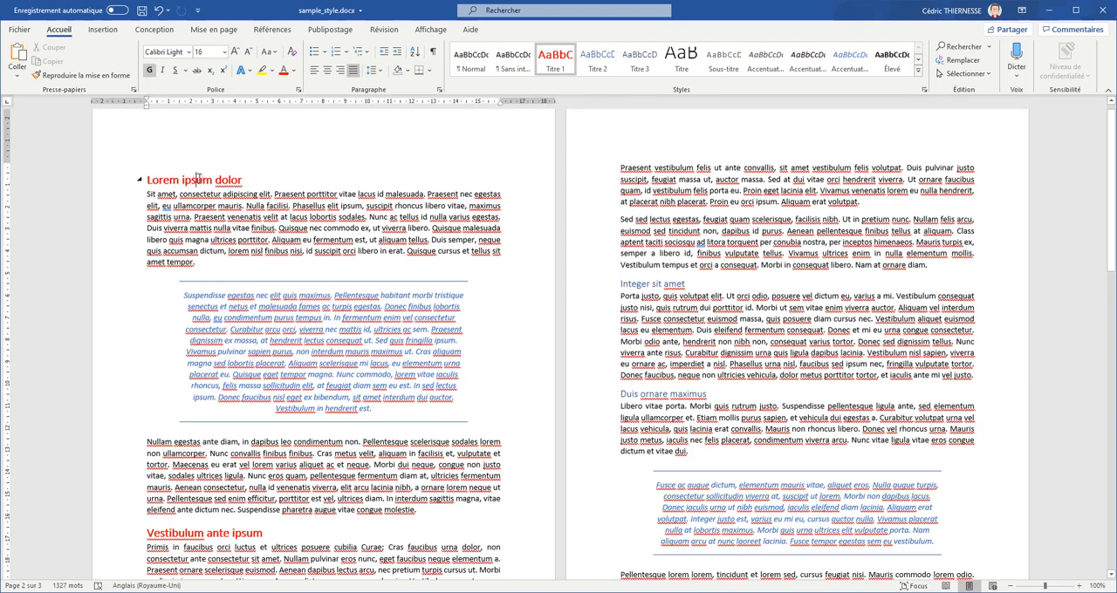
right_click(551, 67)
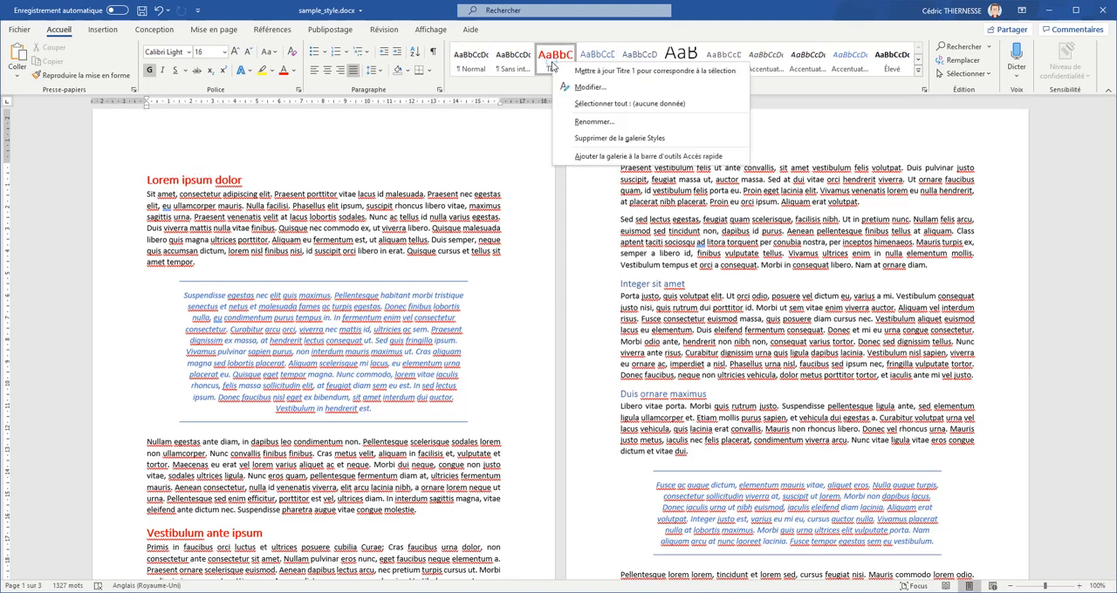
click(601, 98)
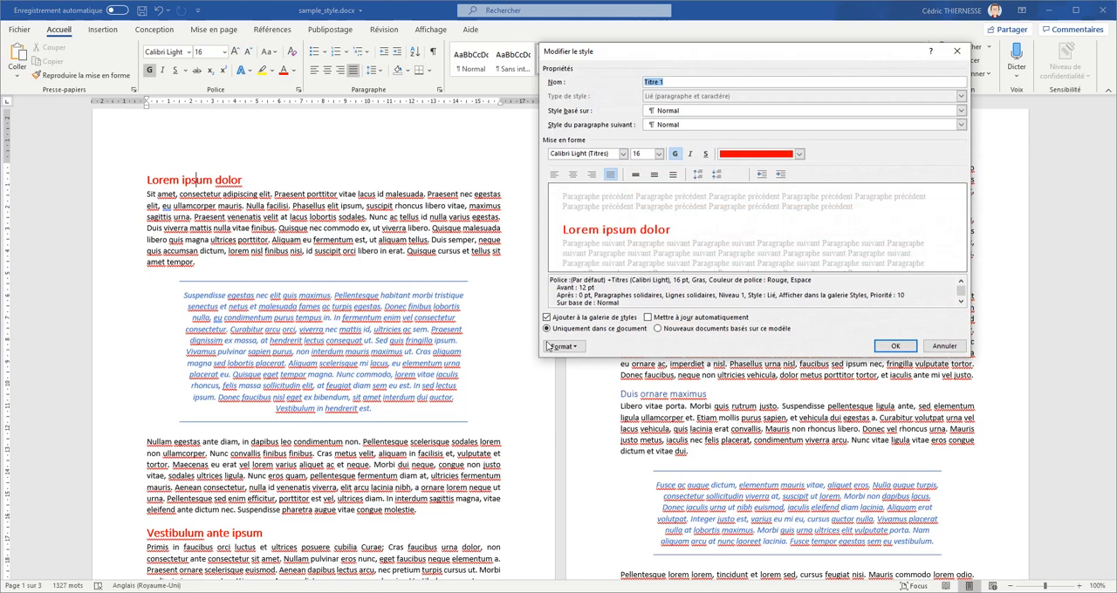
click(569, 346)
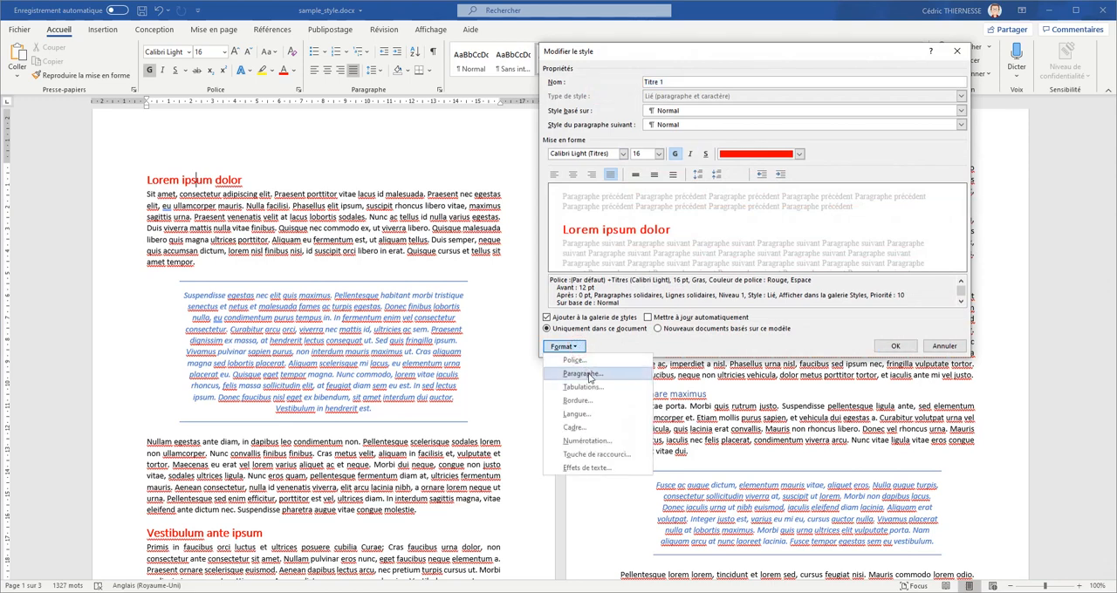
click(582, 374)
click(673, 158)
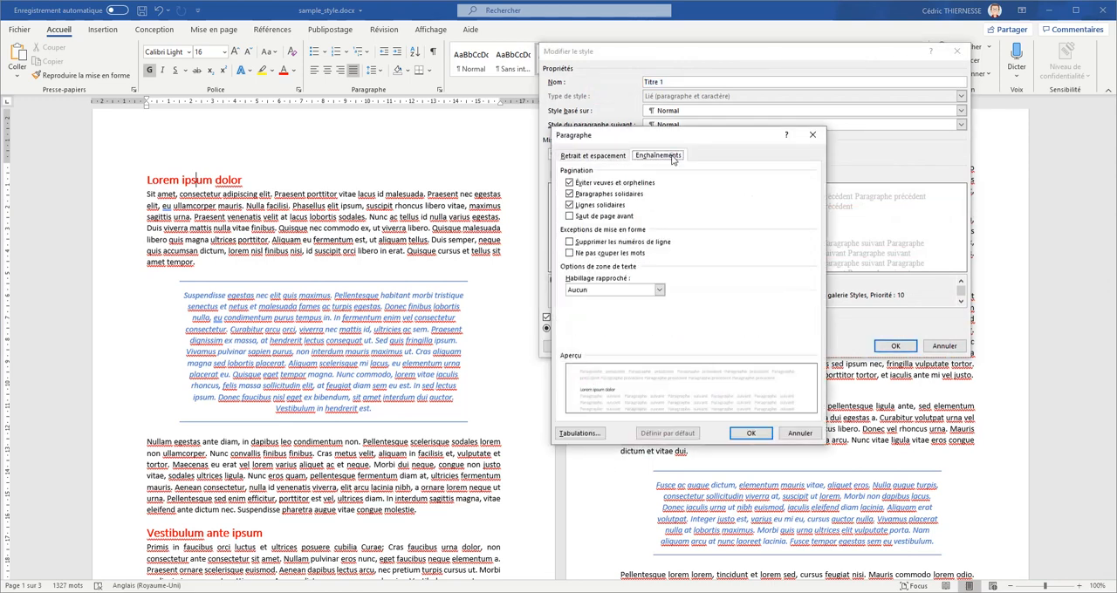
click(615, 218)
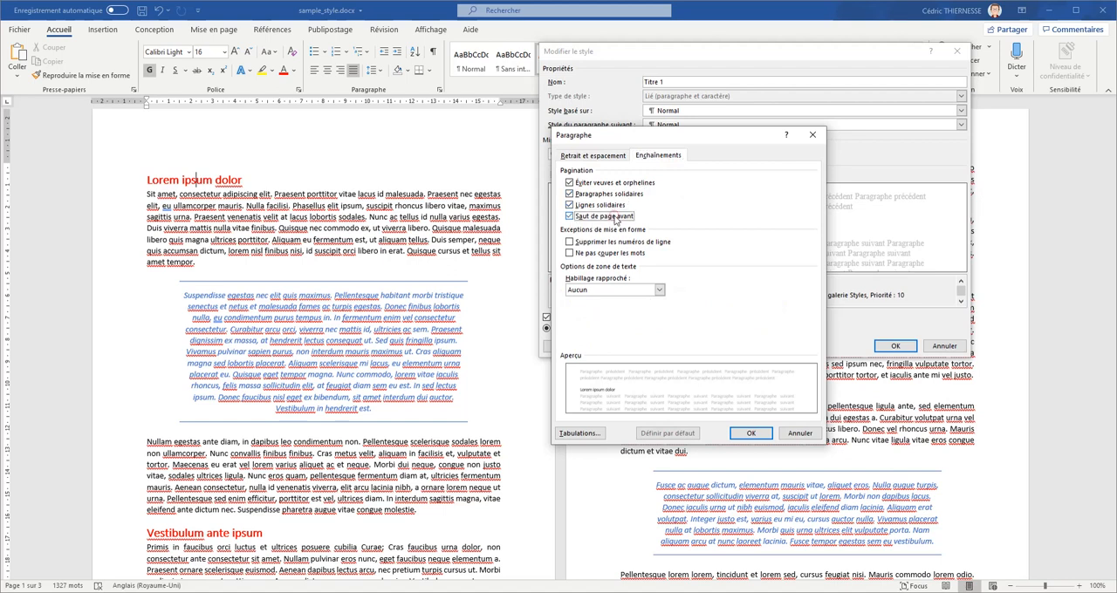
click(743, 434)
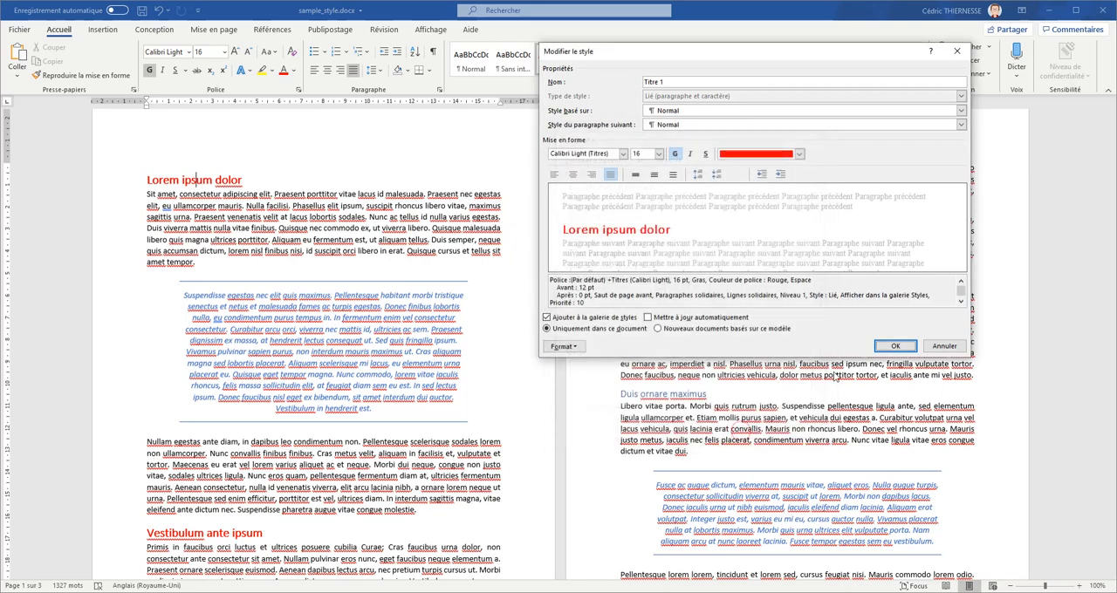
click(898, 348)
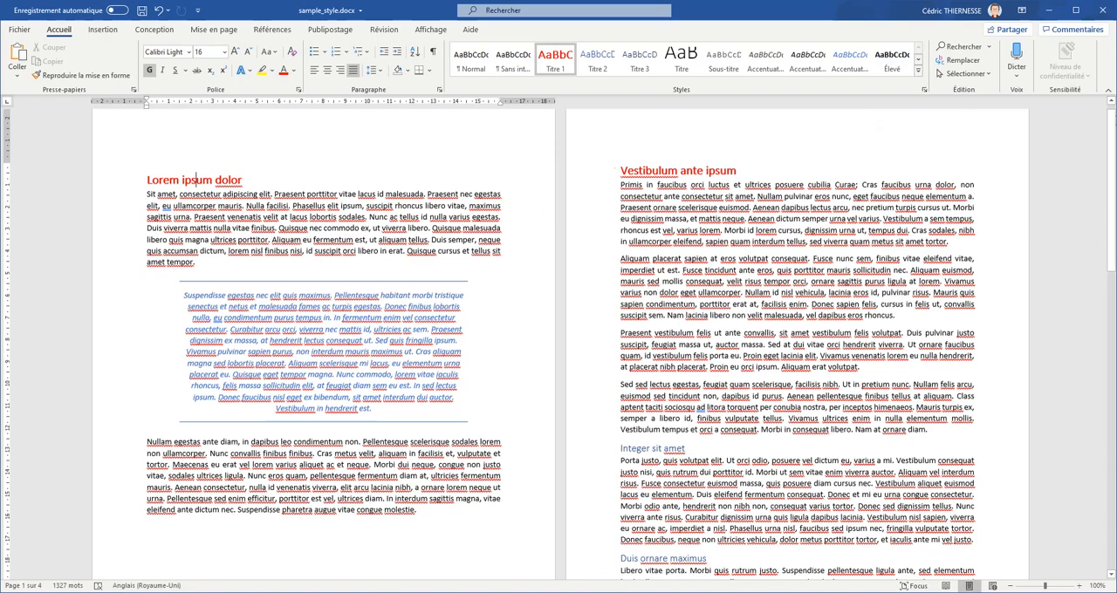
- Modify the Citation intense style to use the Comic Sans MS font in the standard orange colour
mouse_move(1111, 157)
mouse_down()
mouse_move(1112, 443)
mouse_move(1112, 159)
mouse_up()
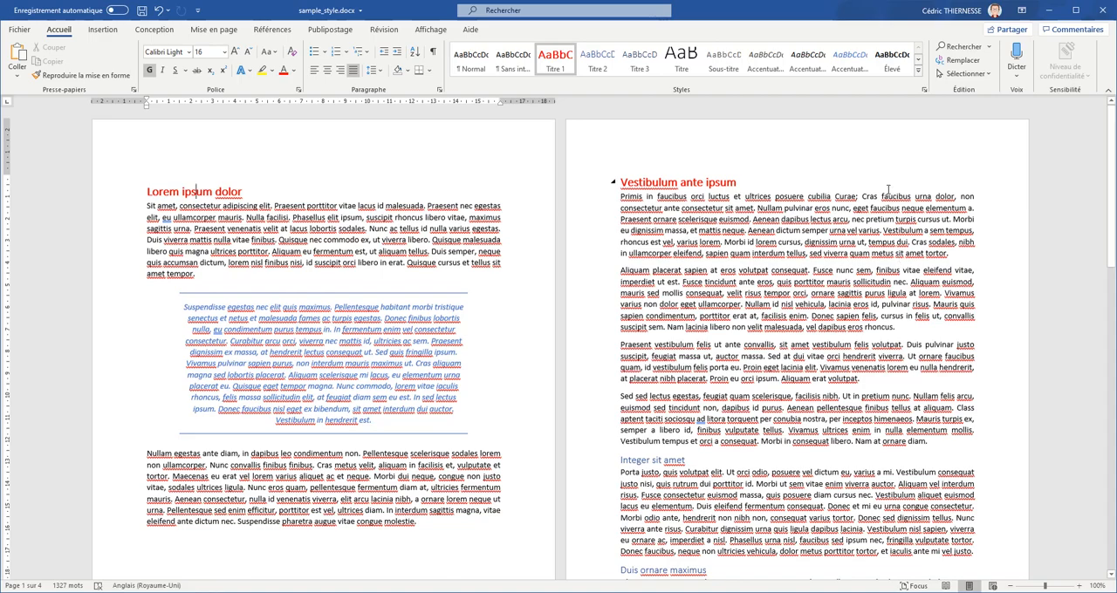
mouse_move(1112, 174)
mouse_down()
mouse_move(1112, 225)
mouse_move(1112, 183)
mouse_up()
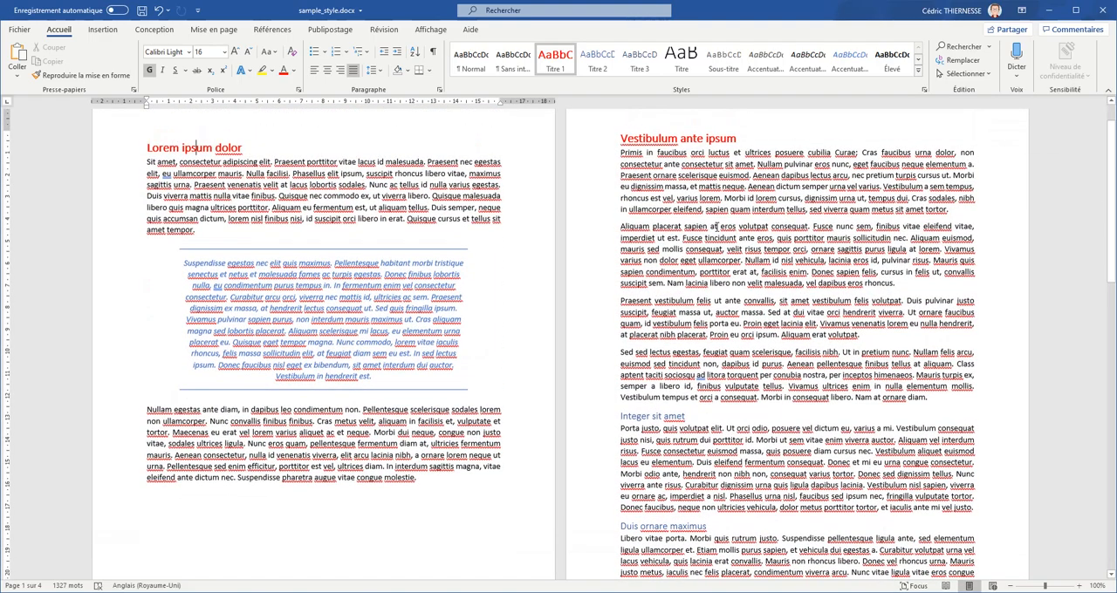
click(338, 311)
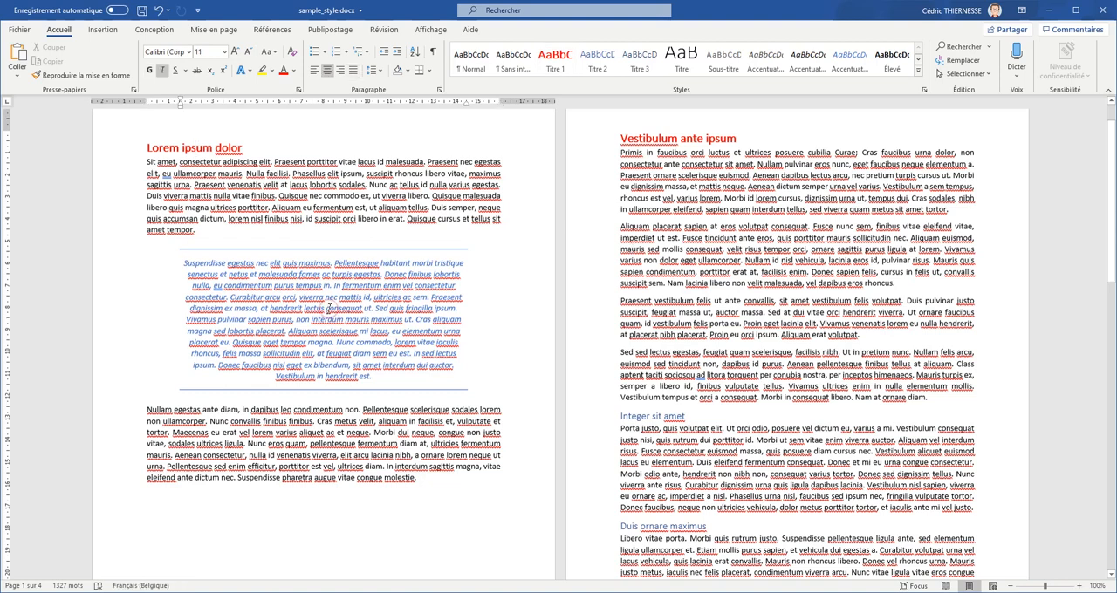
click(918, 70)
right_click(515, 105)
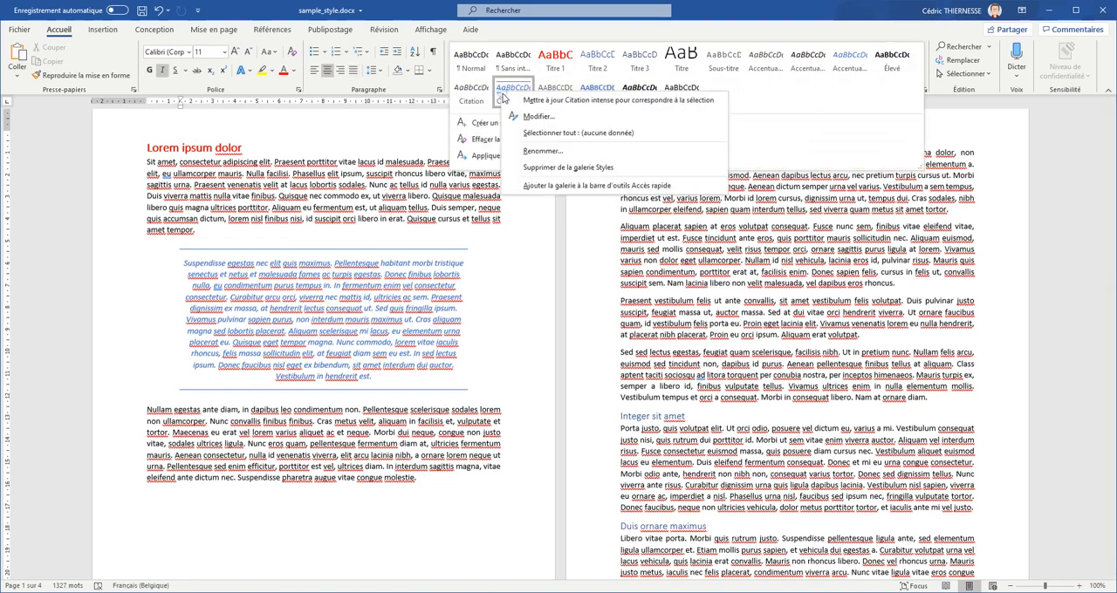
click(541, 119)
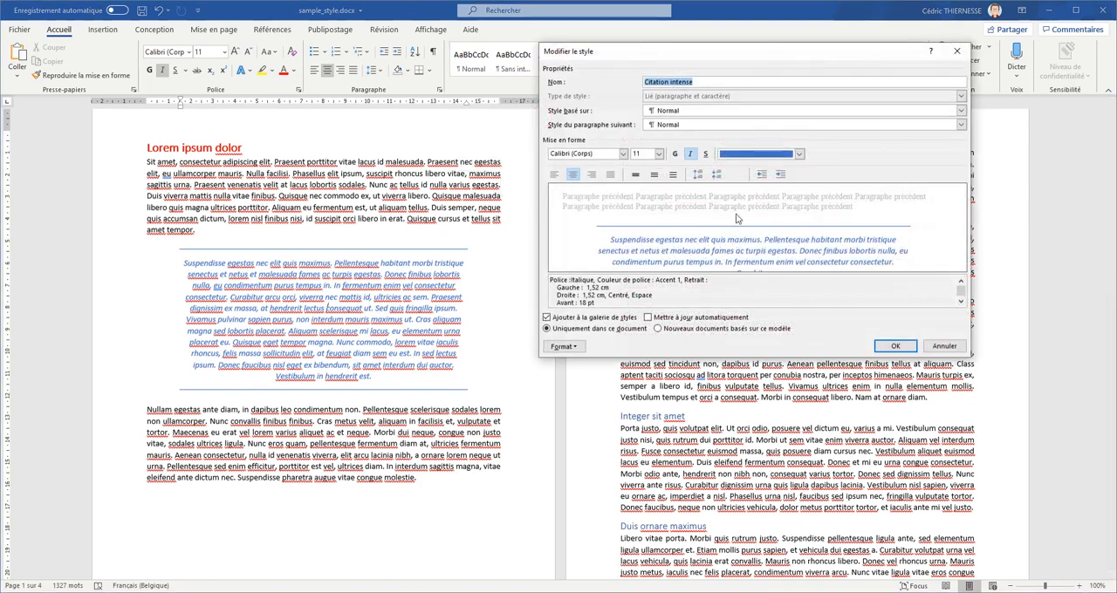
click(623, 154)
click(610, 192)
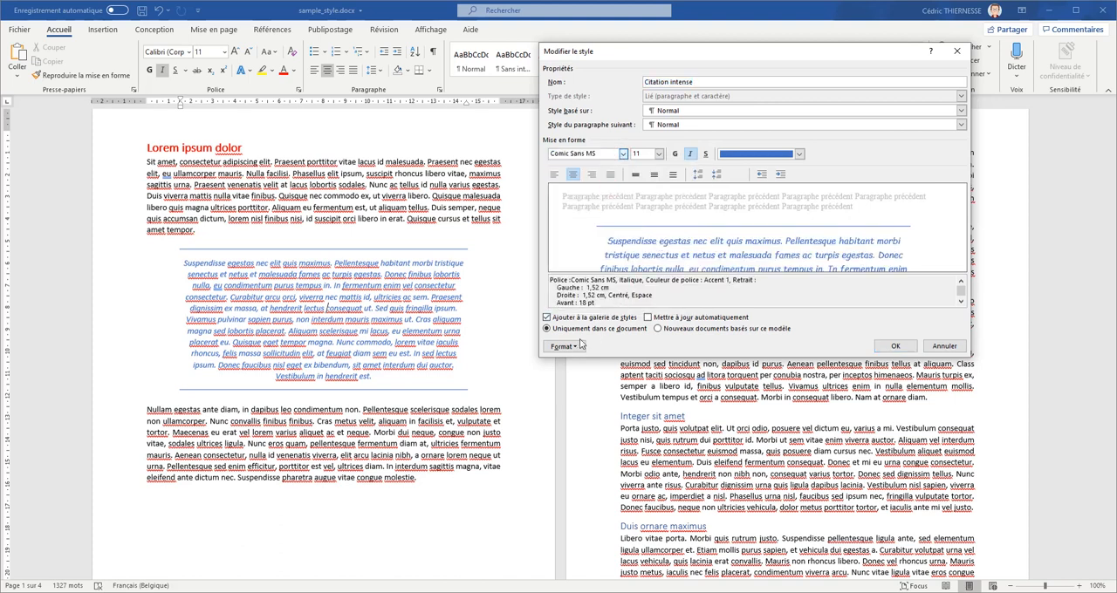
click(754, 157)
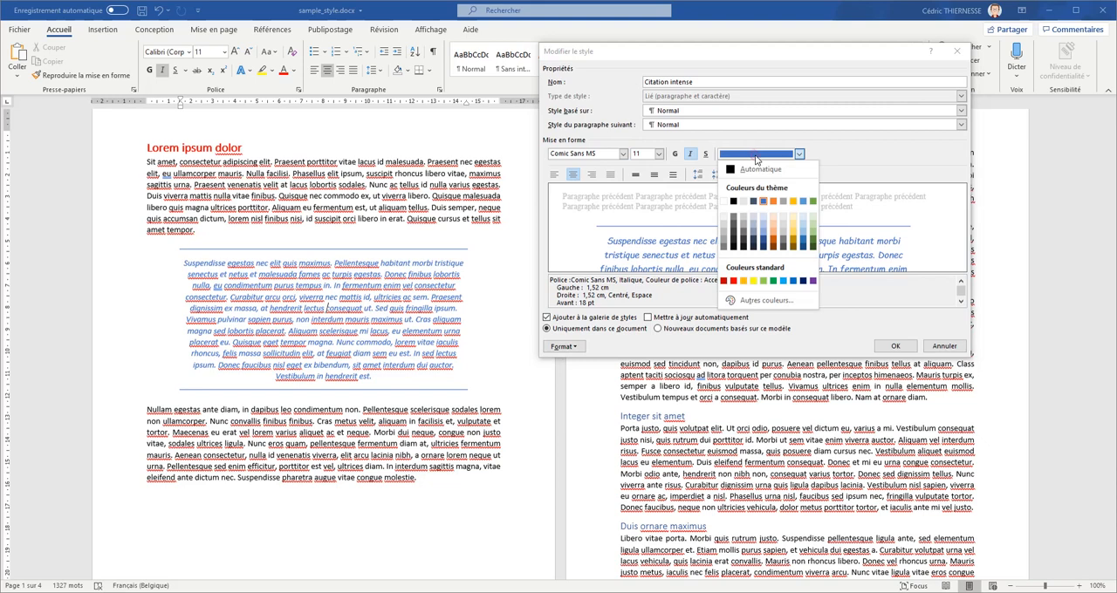
click(743, 281)
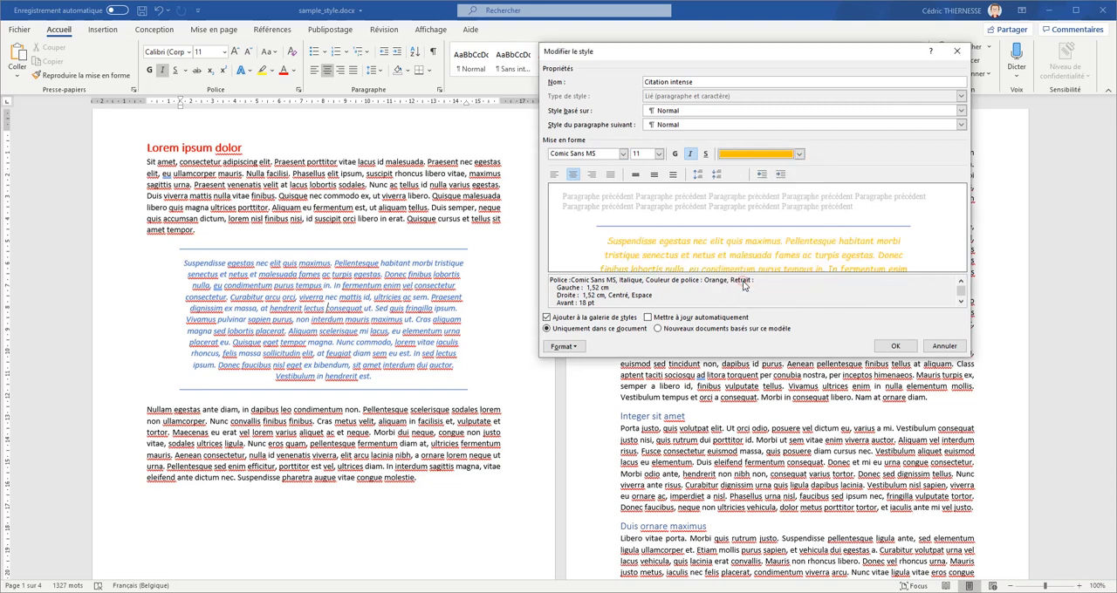
click(893, 346)
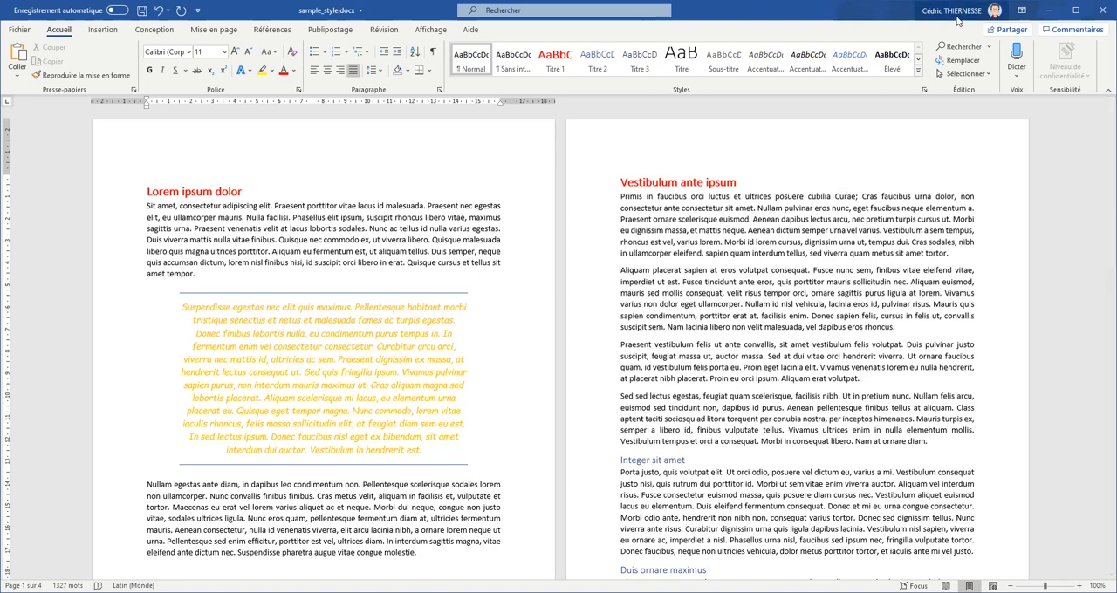
click(919, 76)
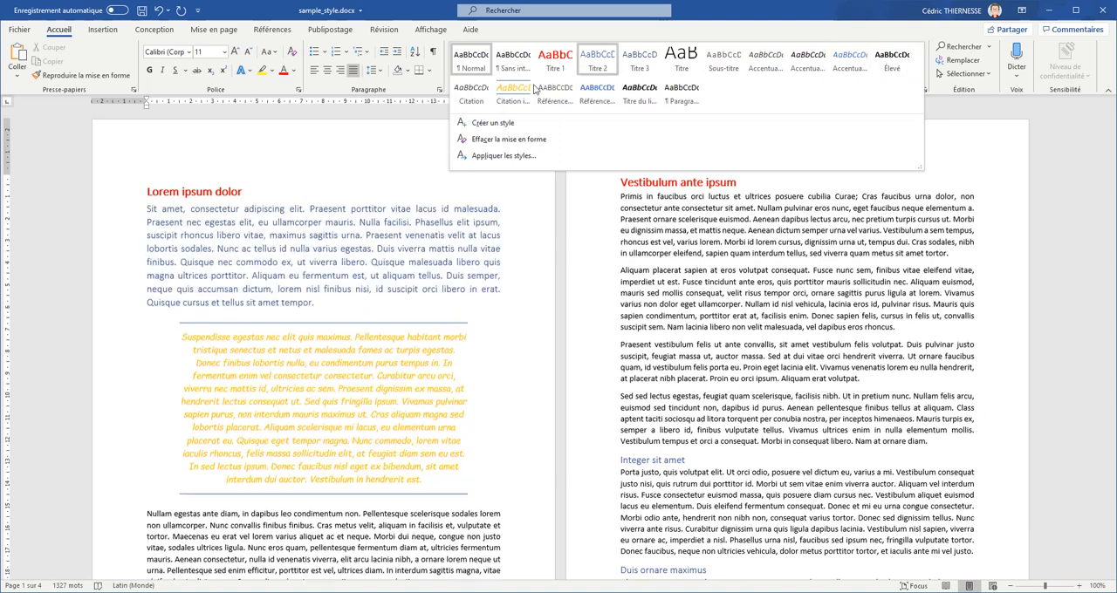
click(505, 125)
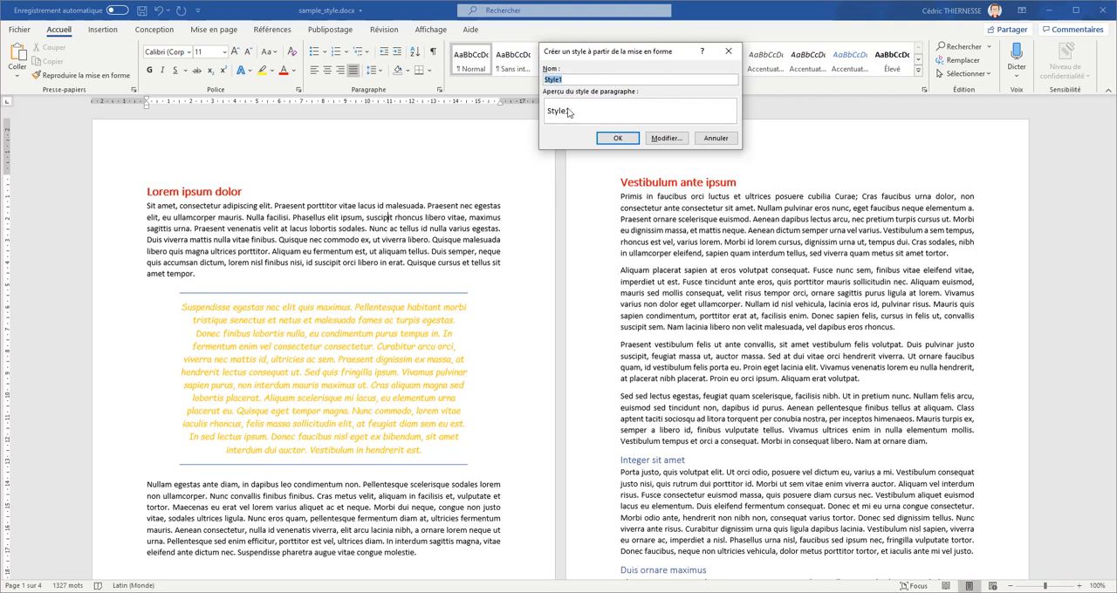
click(665, 138)
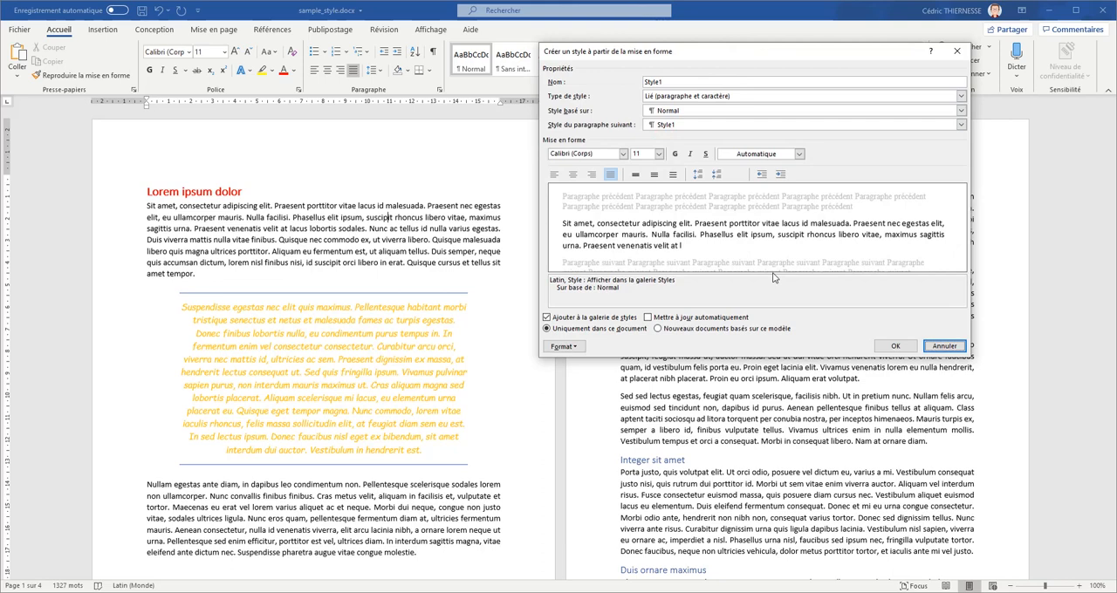
click(942, 347)
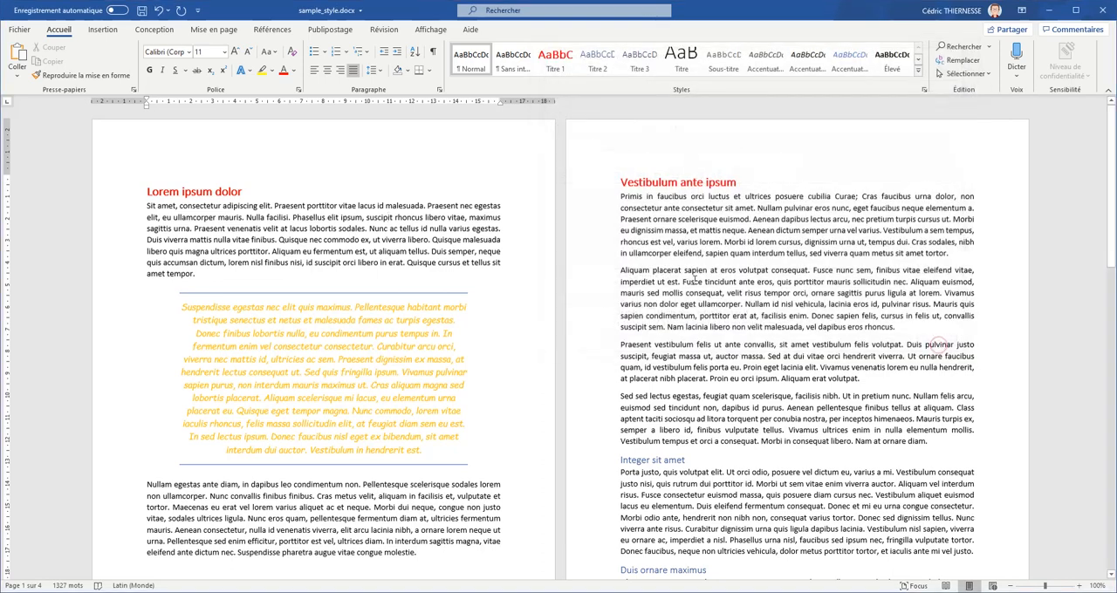
- Start a new paragraph style from the Styles pane and name it Style_exemple
click(924, 91)
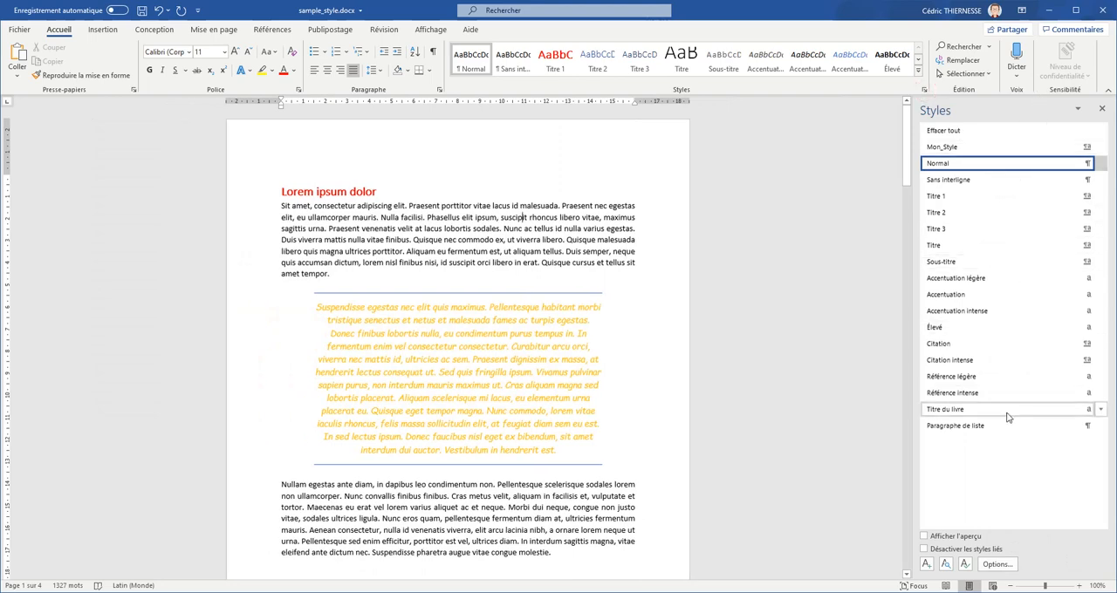
click(927, 564)
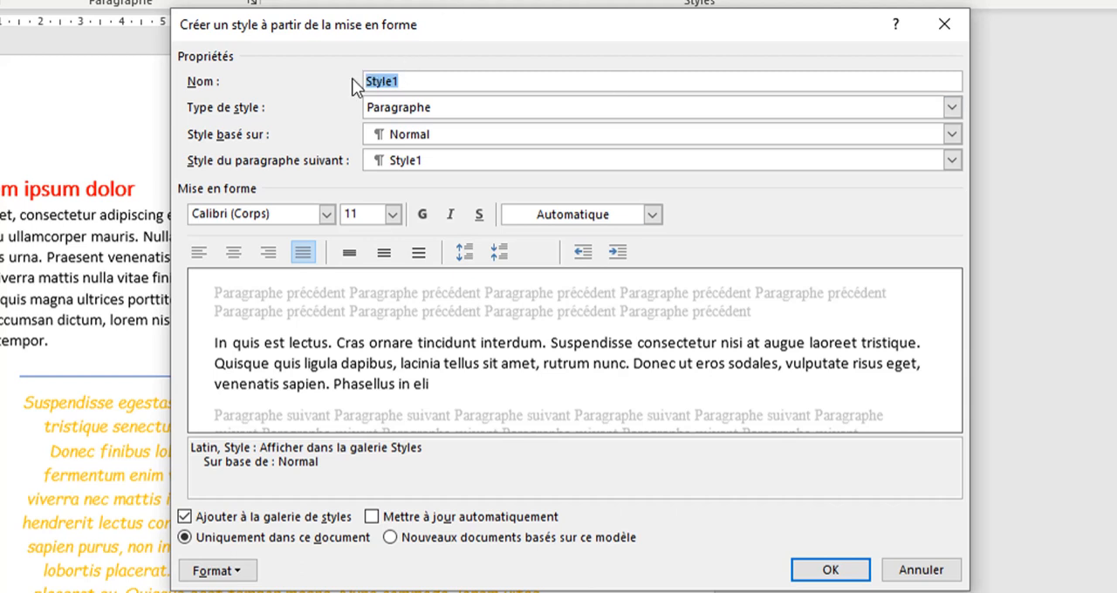
click(408, 81)
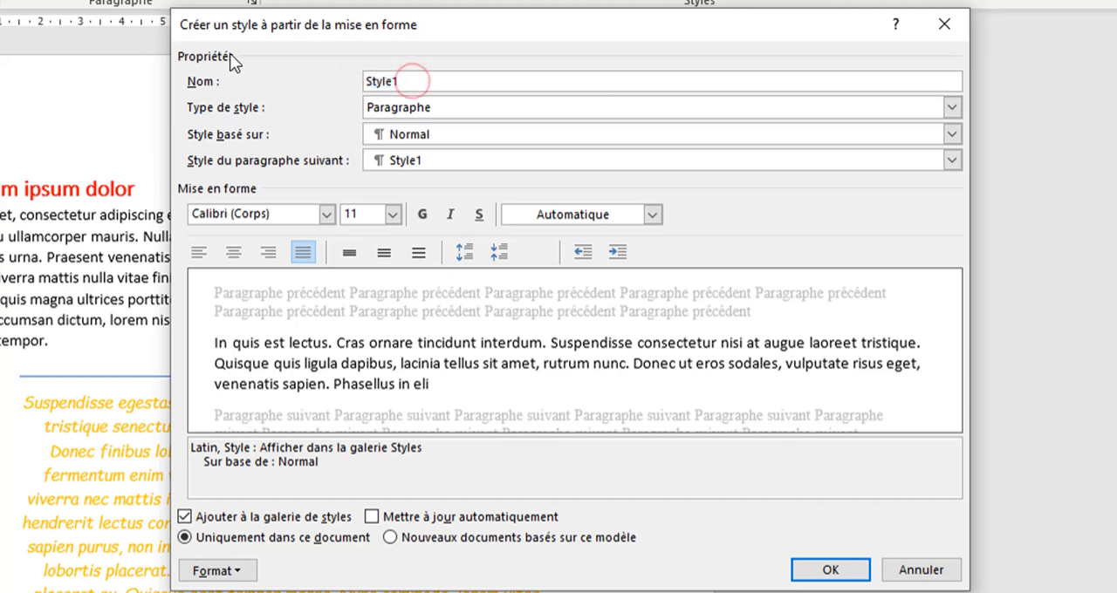
key(BackSpace)
key(BackSpace)
key(BackSpace)
key(BackSpace)
key(BackSpace)
key(BackSpace)
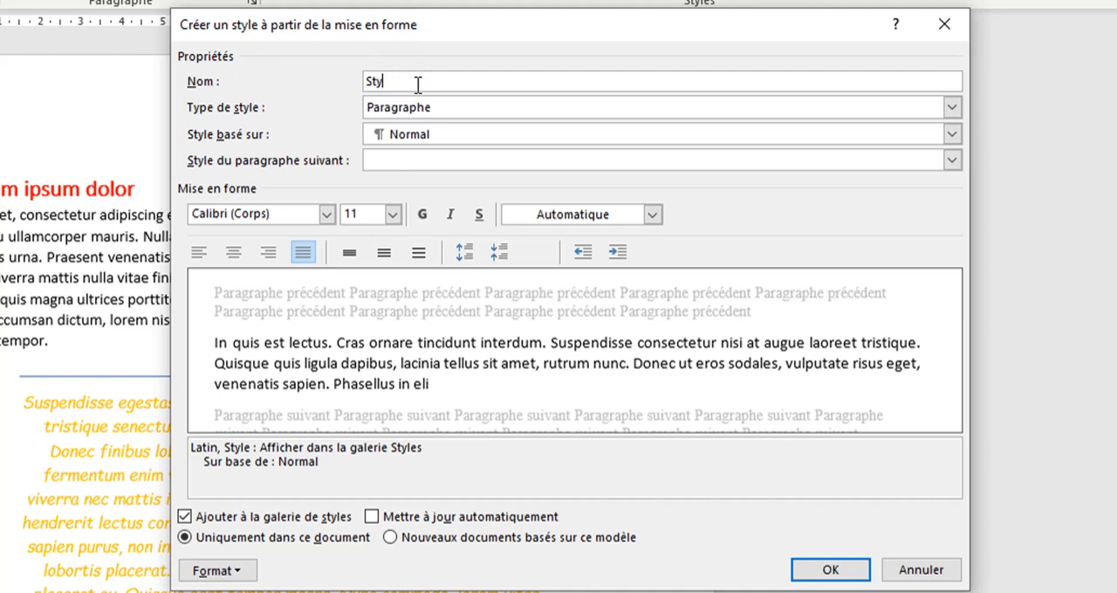
text(Style_exemple)
click(536, 108)
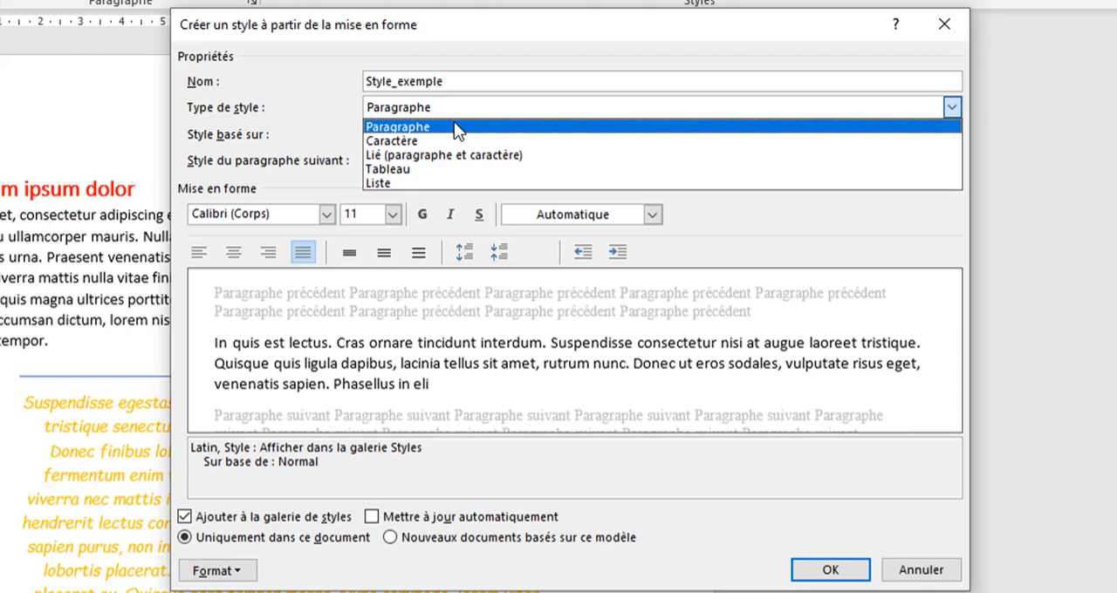
click(300, 116)
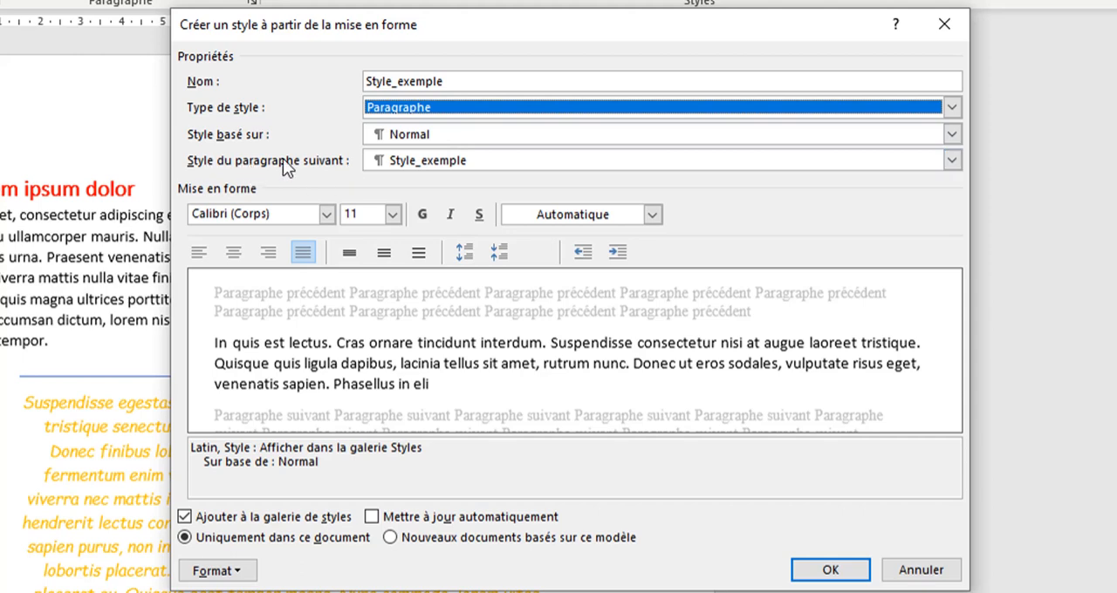
click(509, 166)
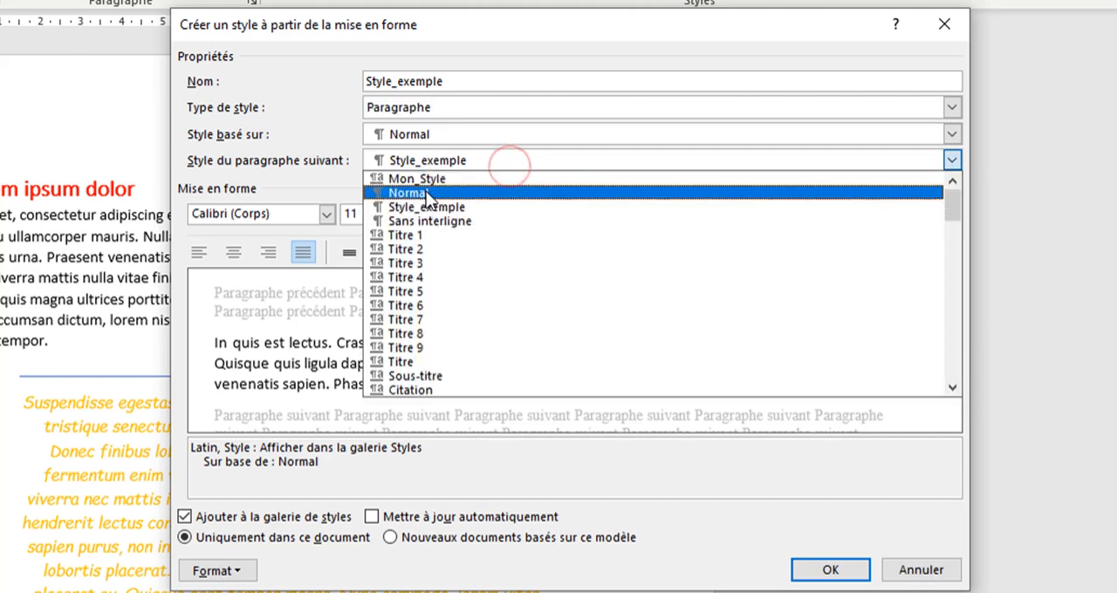
click(288, 139)
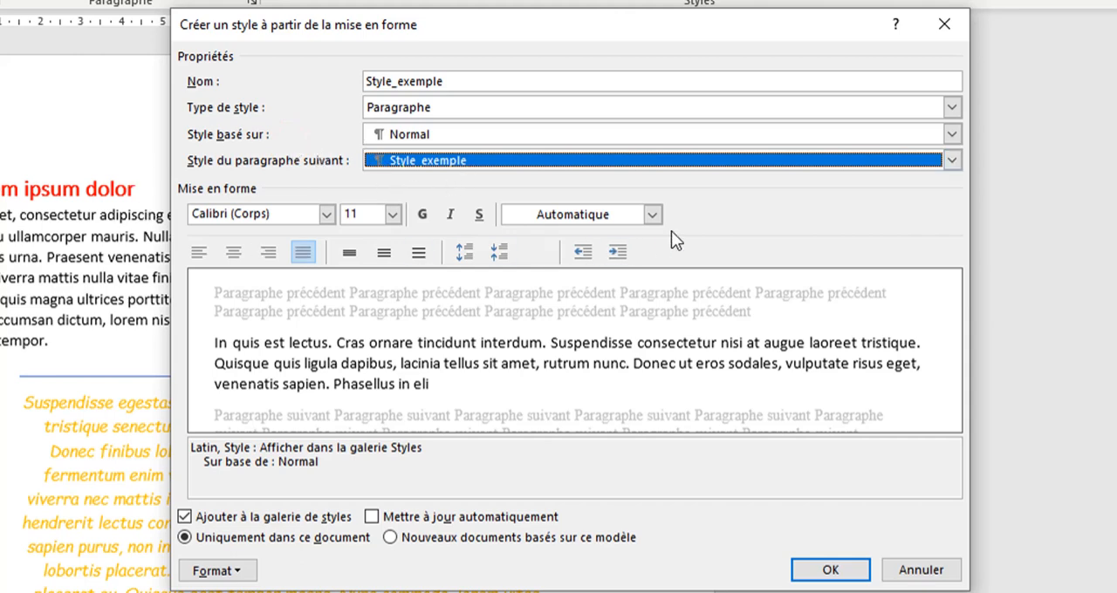
click(237, 572)
click(670, 470)
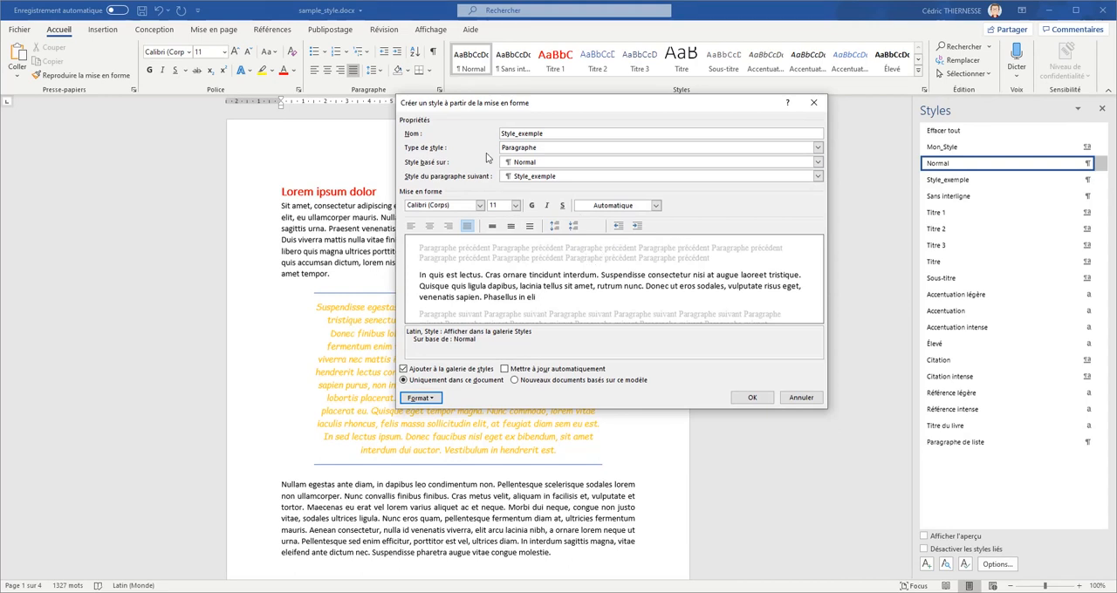
- Make the Style_exemple text italic and set its paragraph alignment to Centré
click(547, 206)
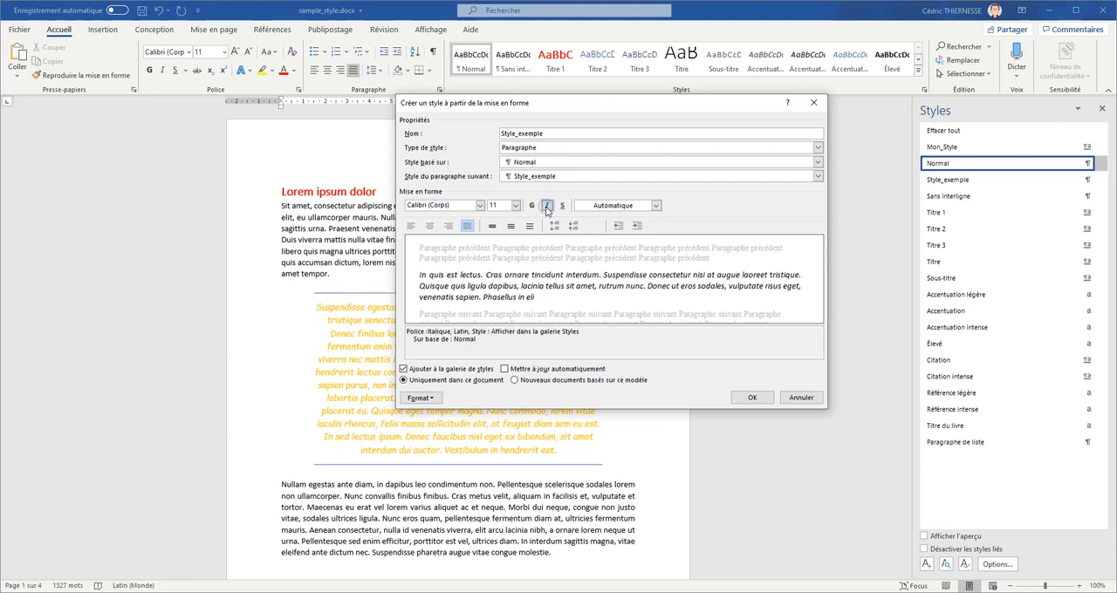
click(421, 398)
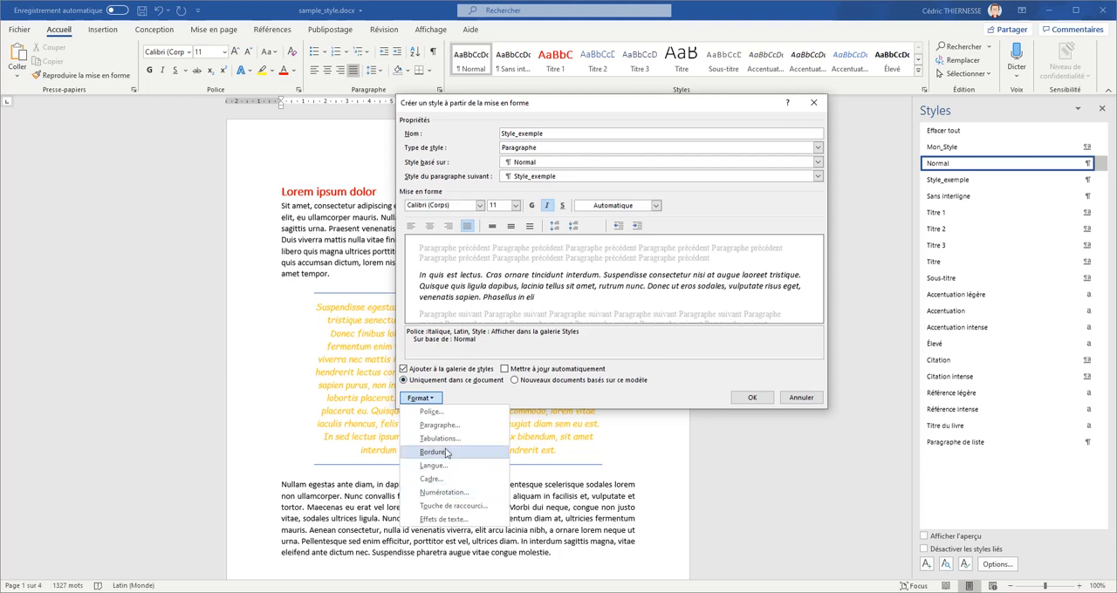
click(452, 428)
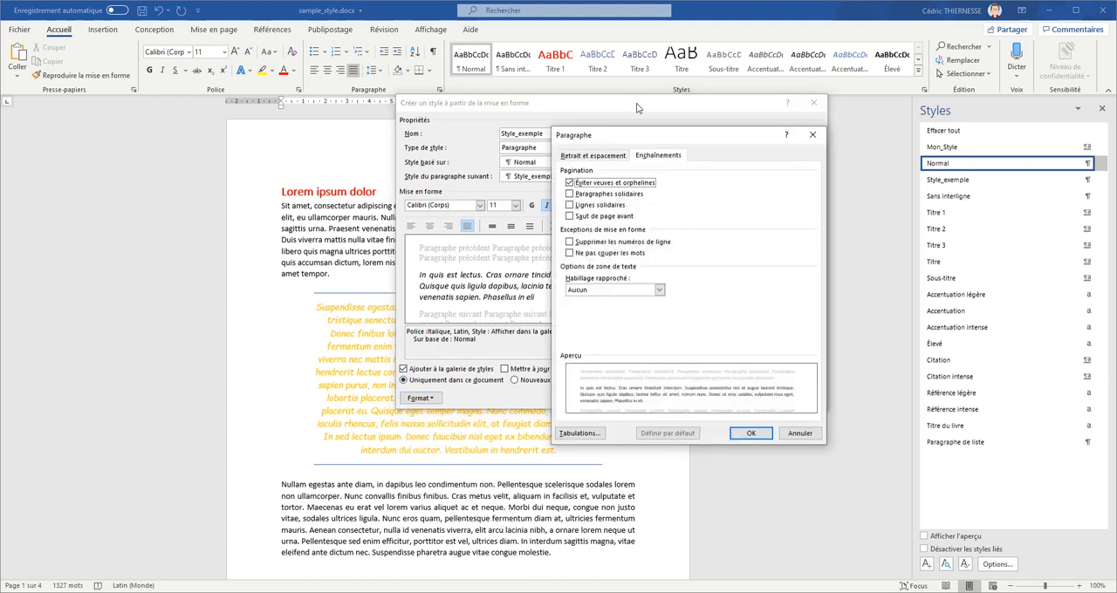
click(594, 155)
click(696, 185)
click(665, 203)
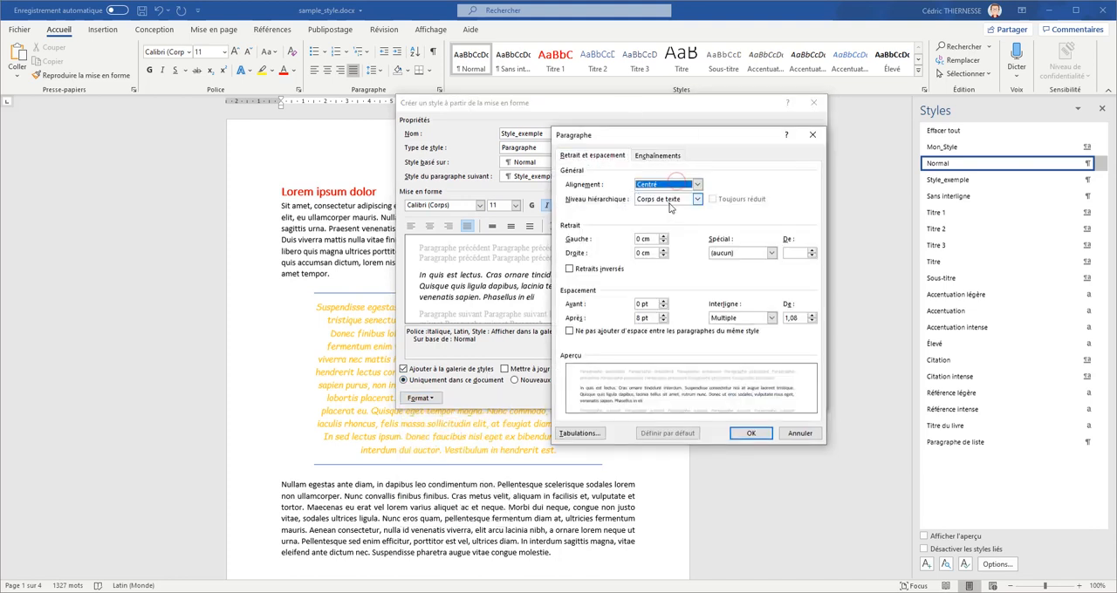
- Set the style's paragraph spacing to 12 pt both before and after
click(664, 301)
click(664, 301)
click(664, 315)
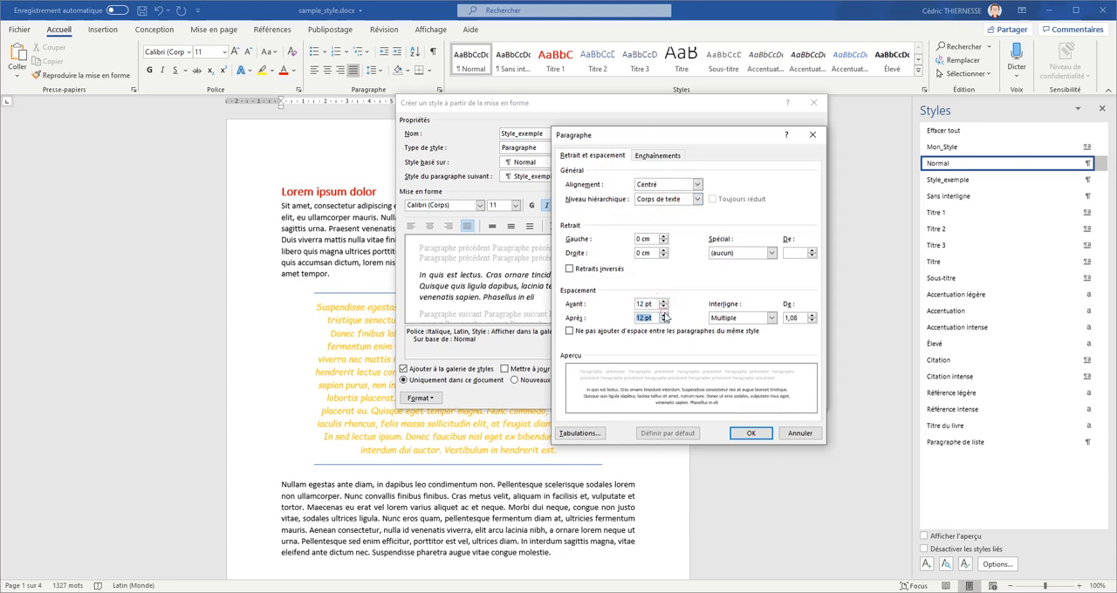
- Set the style's left and right paragraph indents to 2 cm each
click(664, 238)
click(664, 238)
click(665, 250)
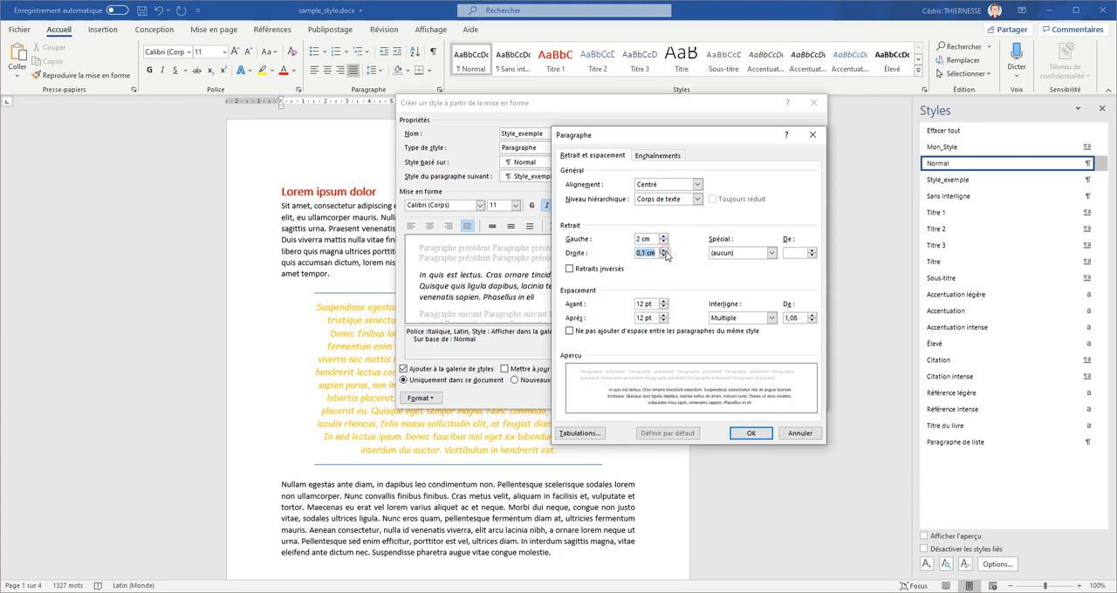
click(664, 237)
click(664, 249)
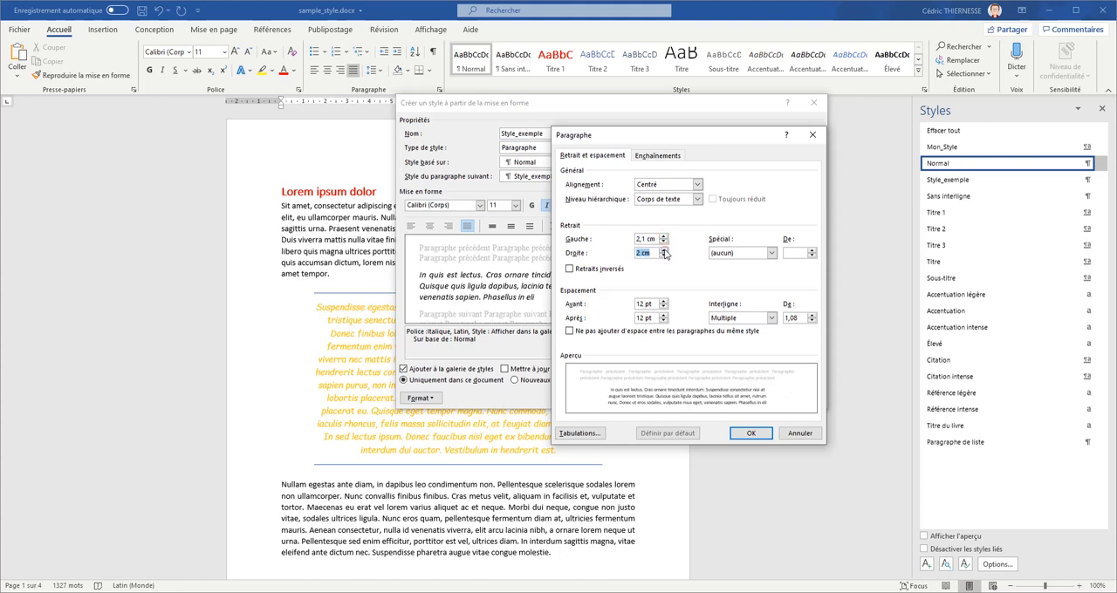
click(663, 242)
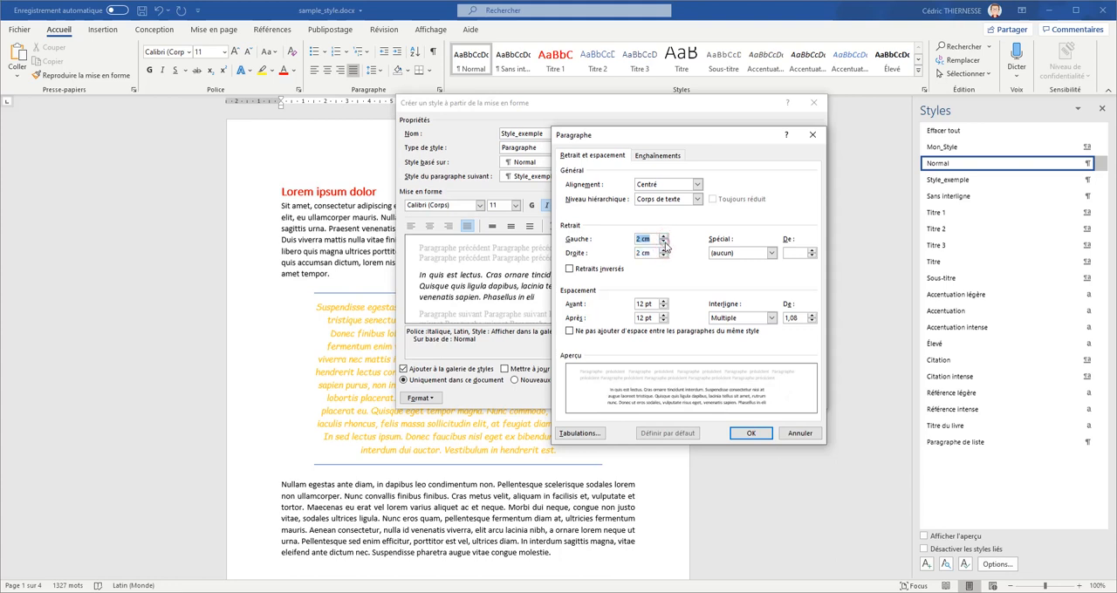
- Set the style's line spacing to Simple and accept the paragraph settings
click(771, 317)
click(768, 332)
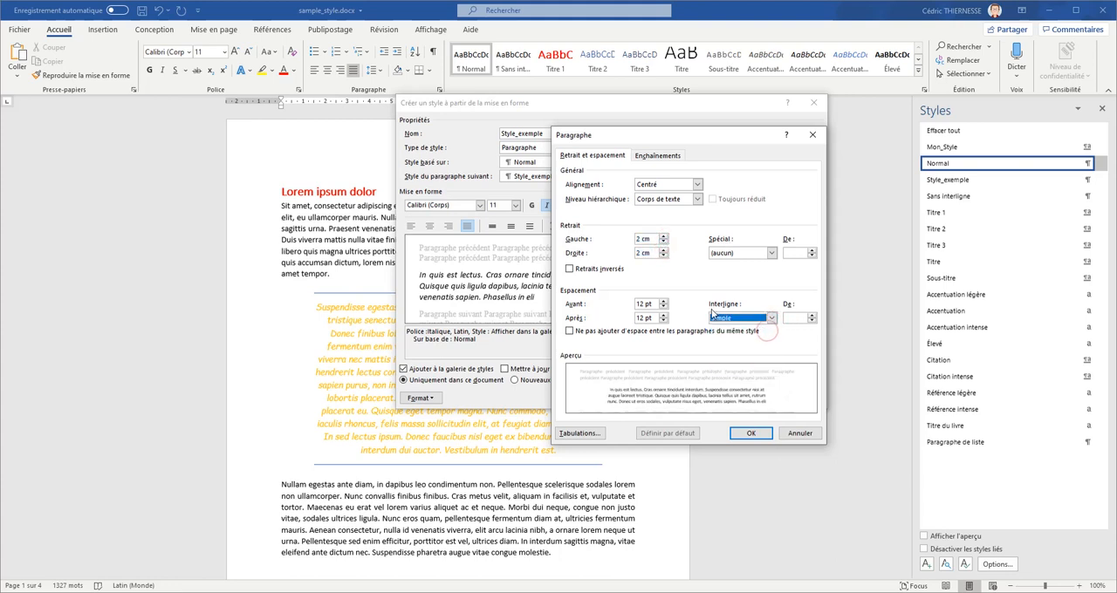
click(579, 433)
click(949, 314)
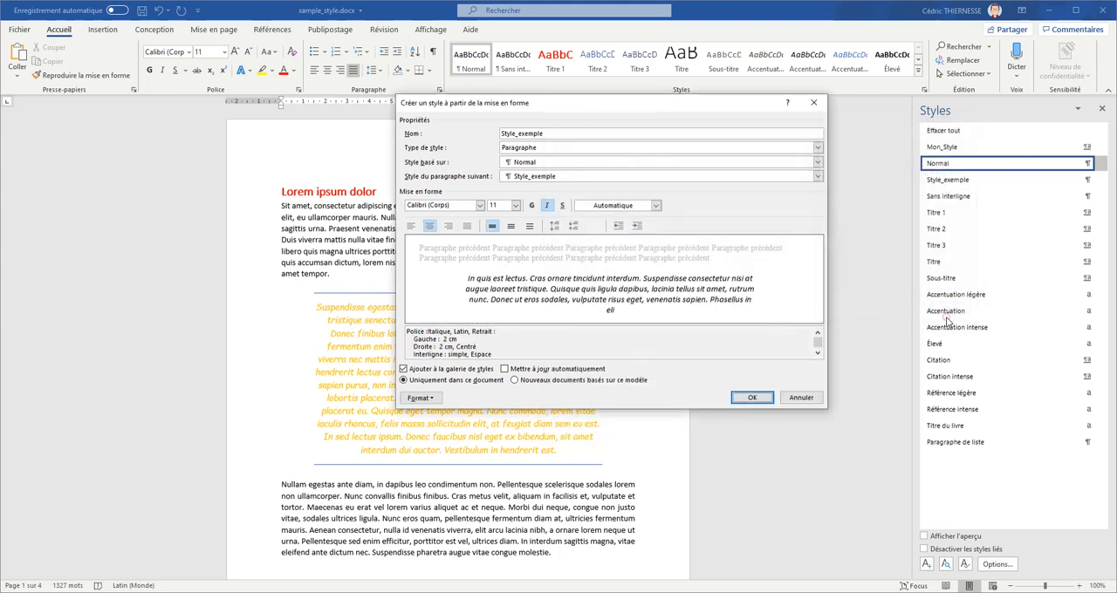
- Give the style dark grey ½ pt borders on only the left and right sides of the paragraph
click(420, 398)
click(434, 452)
click(844, 226)
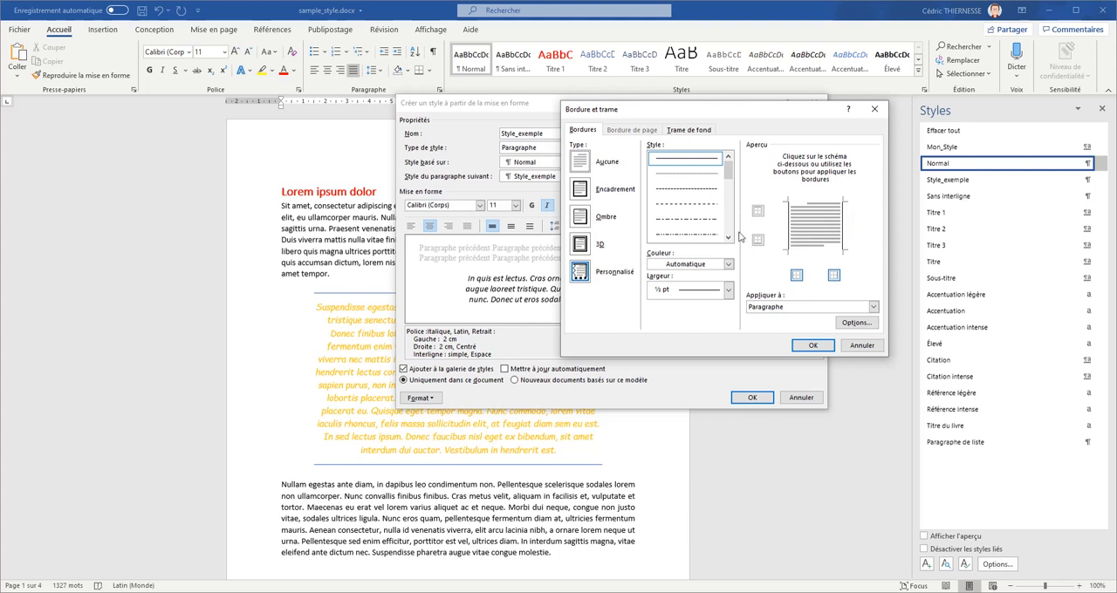
click(728, 263)
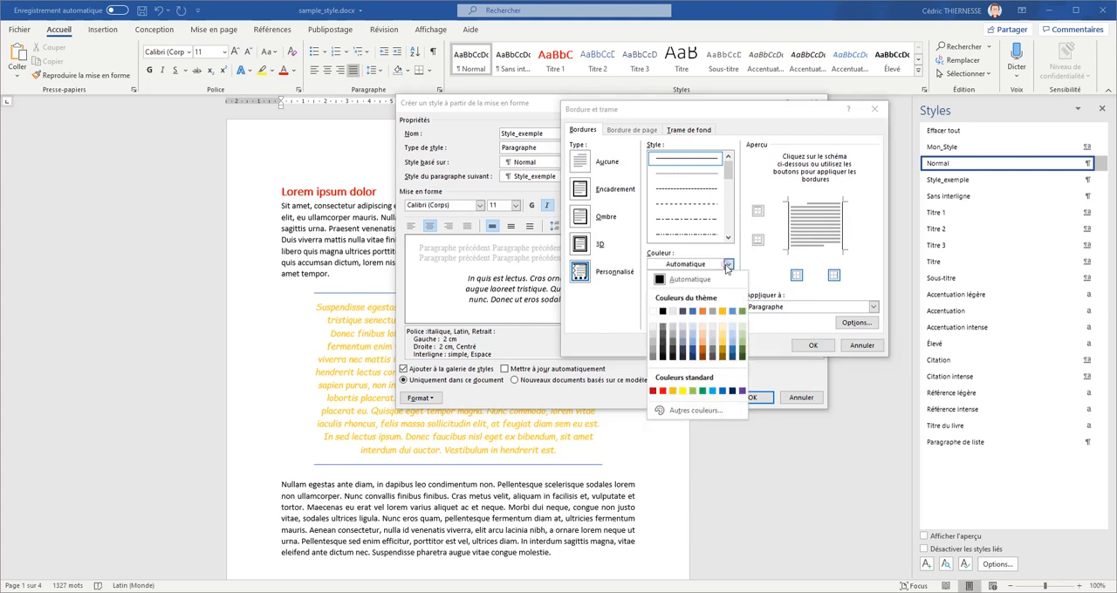
click(654, 358)
click(786, 230)
click(843, 224)
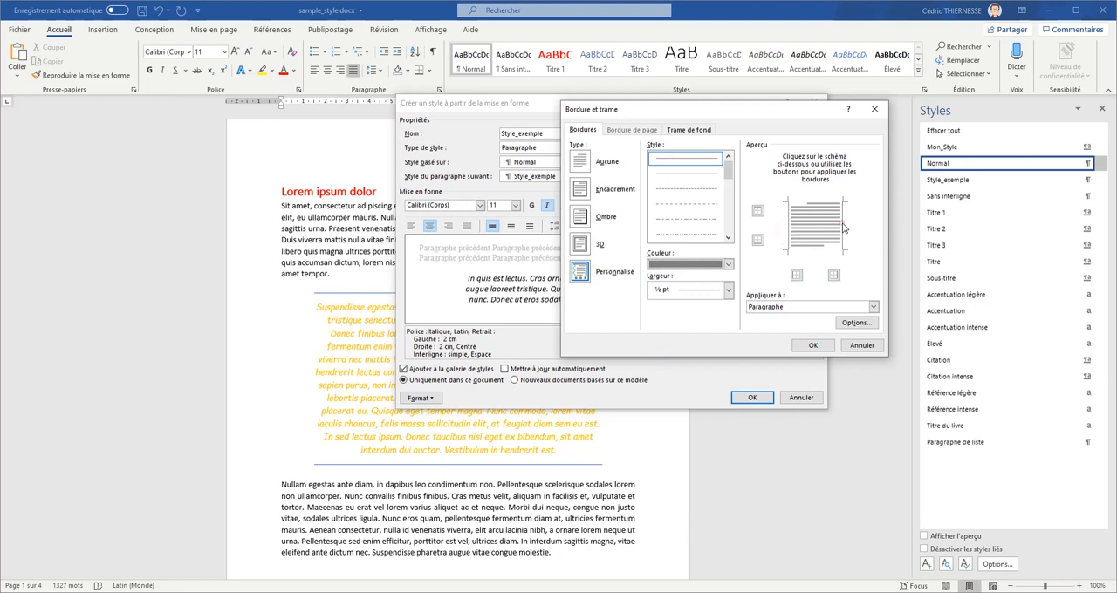
click(811, 346)
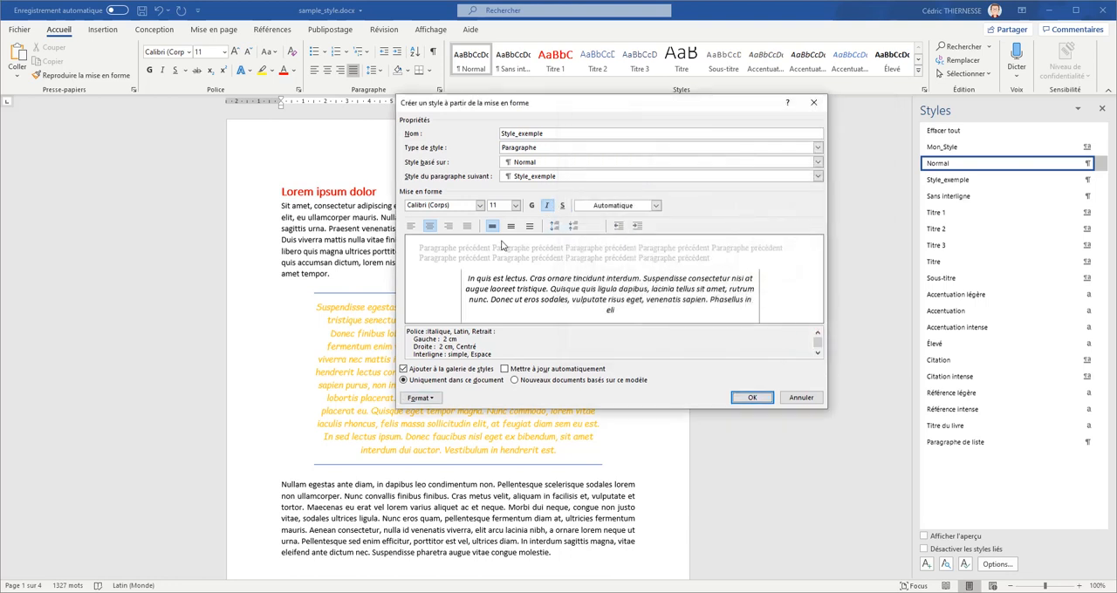
- Set the font colour of Style_exemple to the same dark grey as its borders and create the style
click(655, 205)
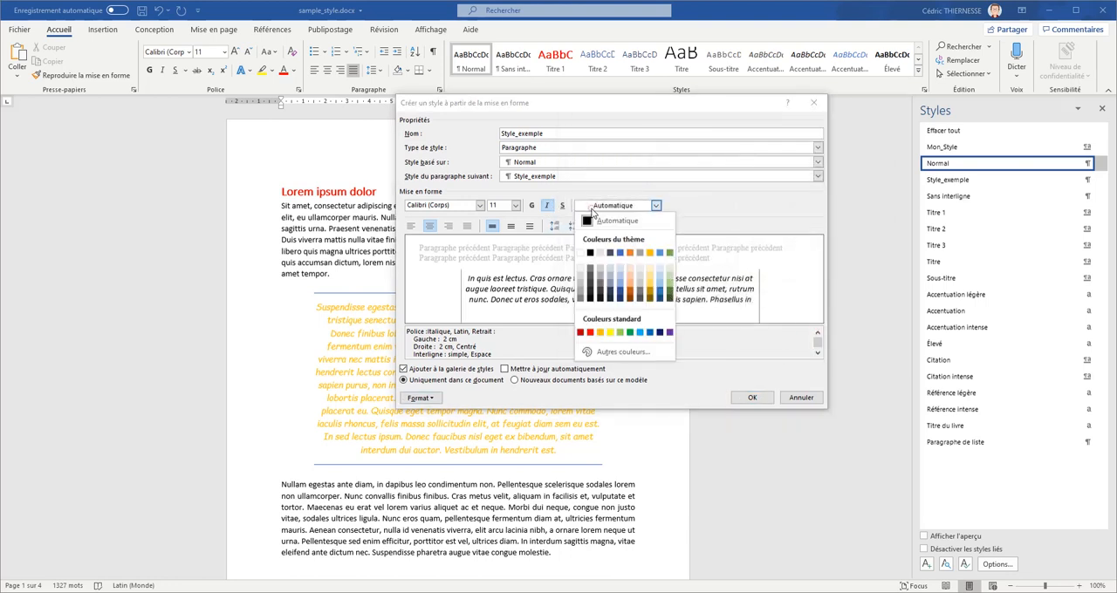
click(582, 299)
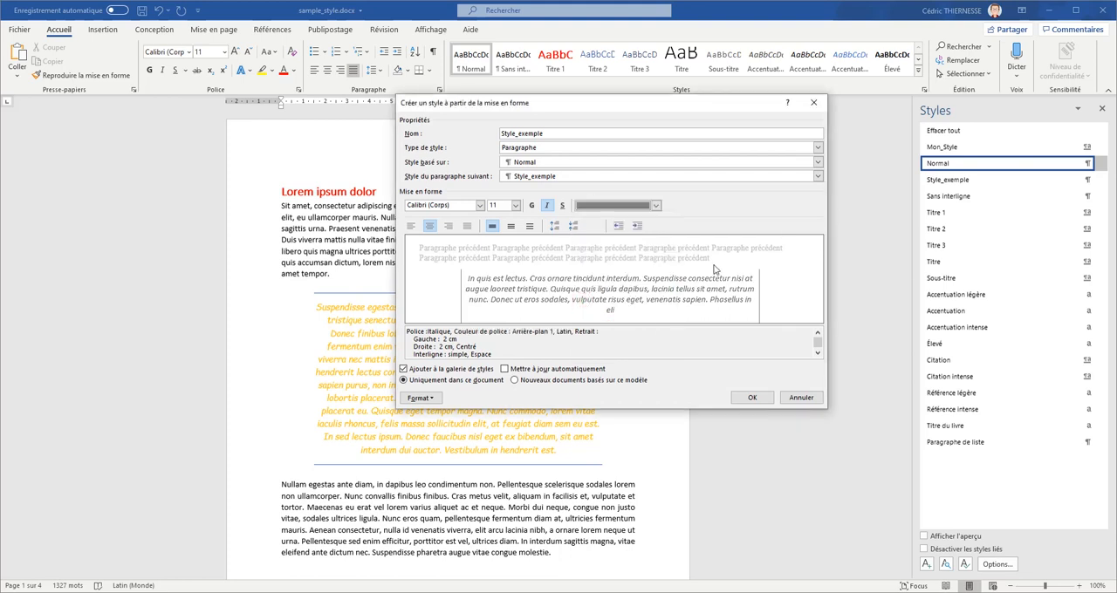
click(753, 398)
click(753, 398)
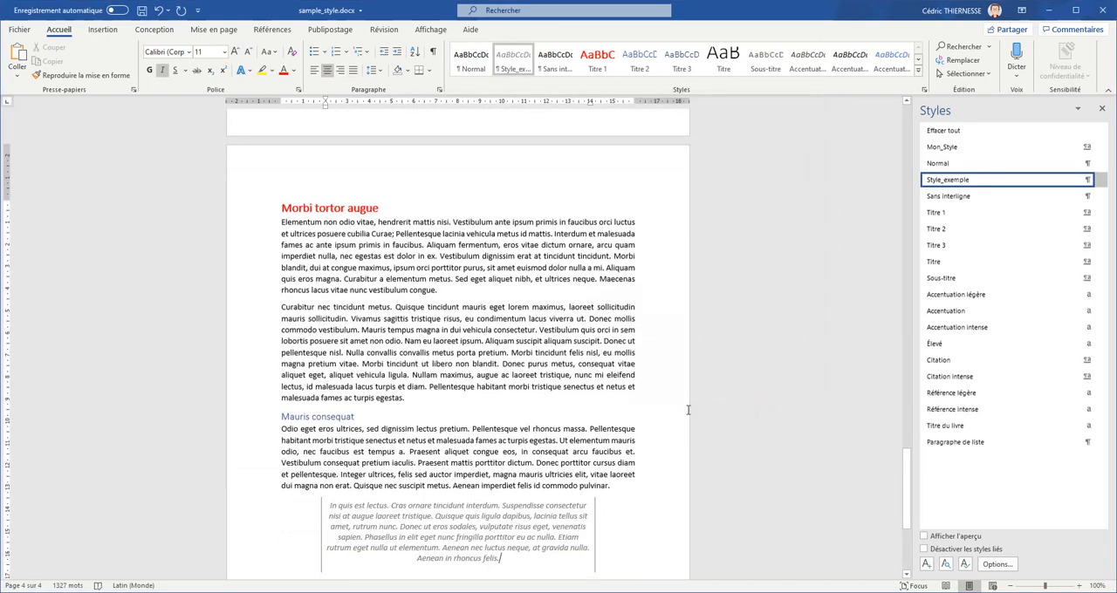
- Apply Style_exemple to the orange quote paragraph under the Duis ornare maximus heading
drag(906, 450, 904, 315)
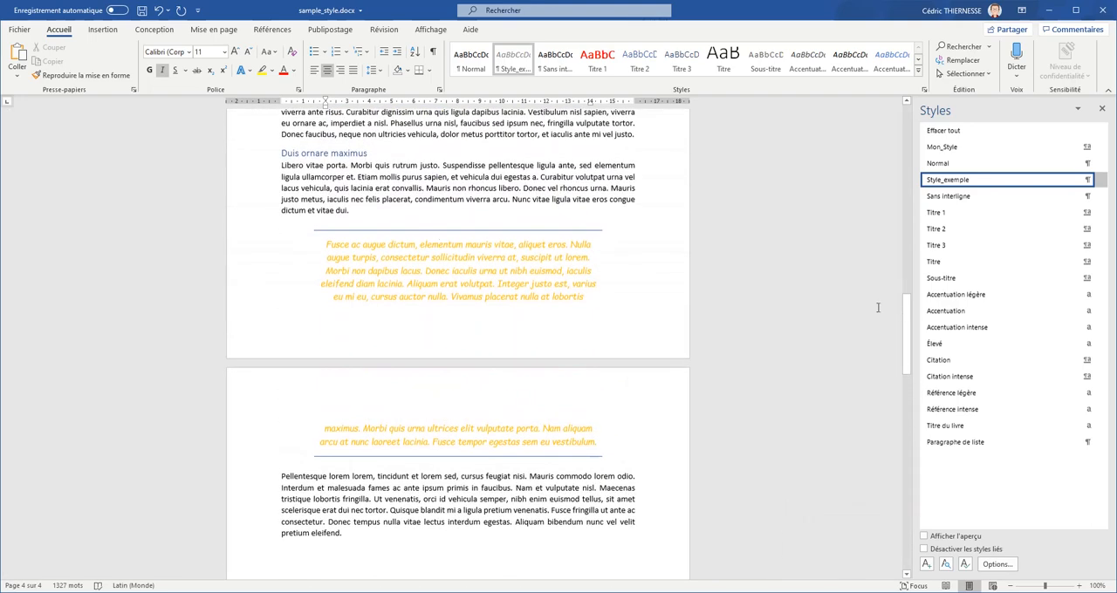
click(428, 262)
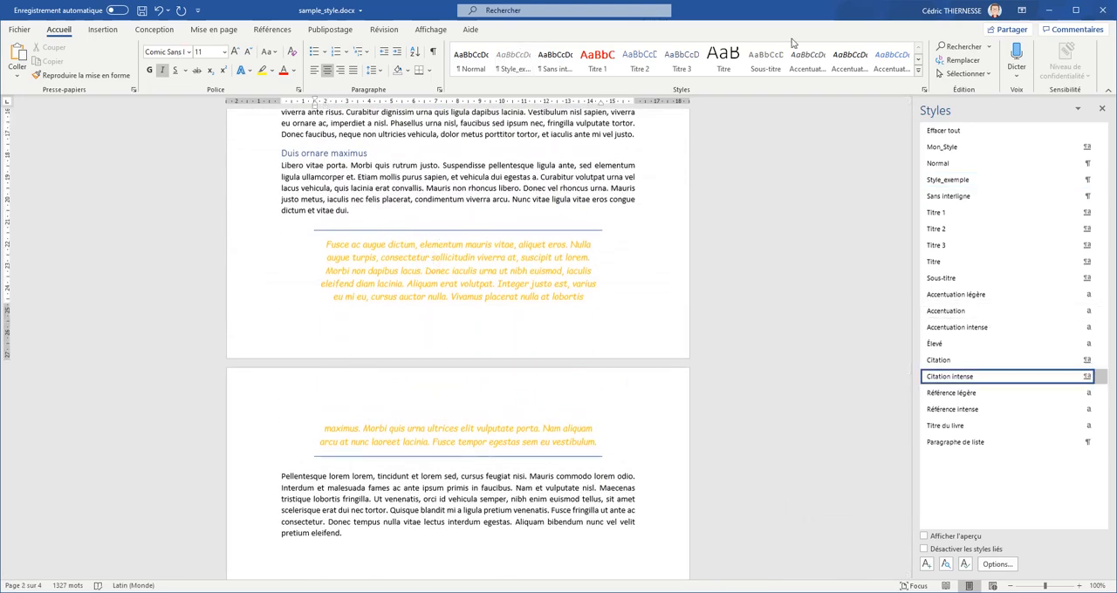
click(513, 63)
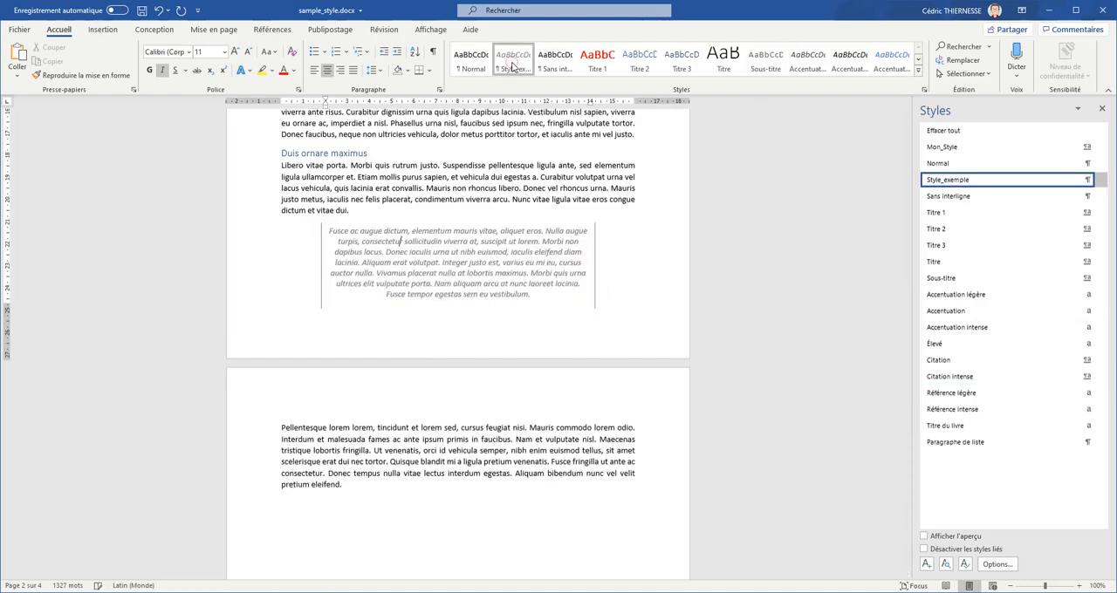
- Apply Style_exemple to the orange quote on page 1 that begins with "Suspendisse egestas"
drag(902, 307, 889, 148)
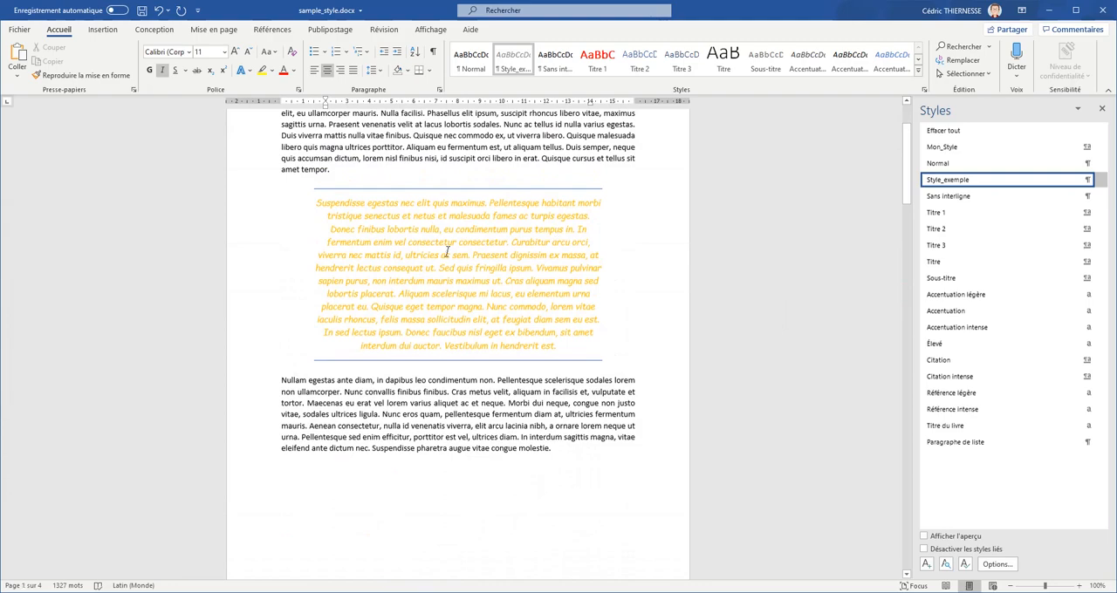
click(447, 252)
click(518, 64)
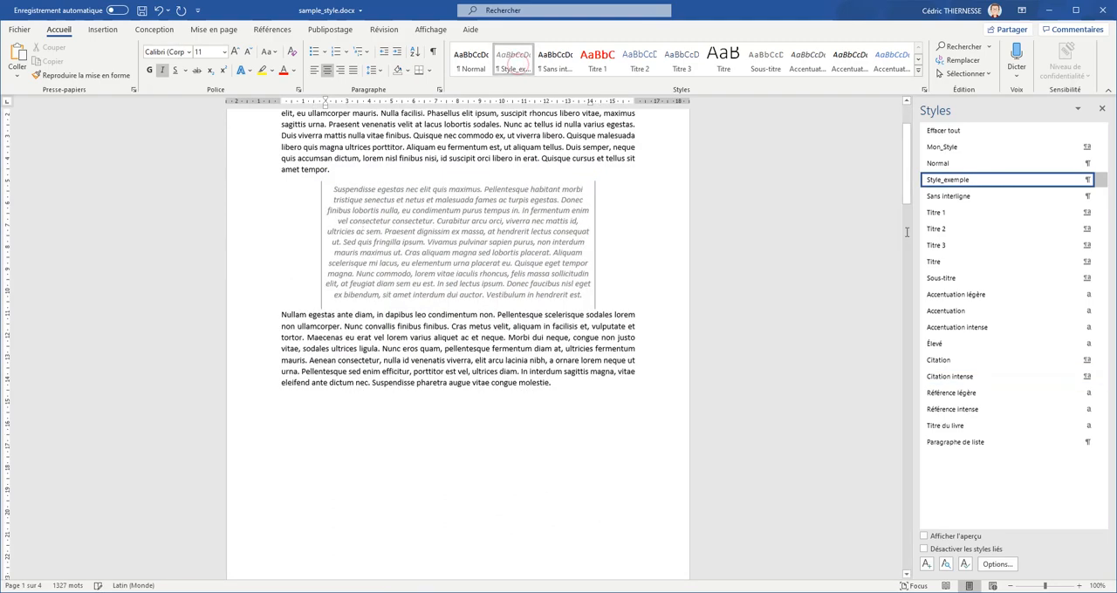
- Add two trial paragraphs of filler text after the final quote on page 4, and undo them
drag(906, 157, 928, 526)
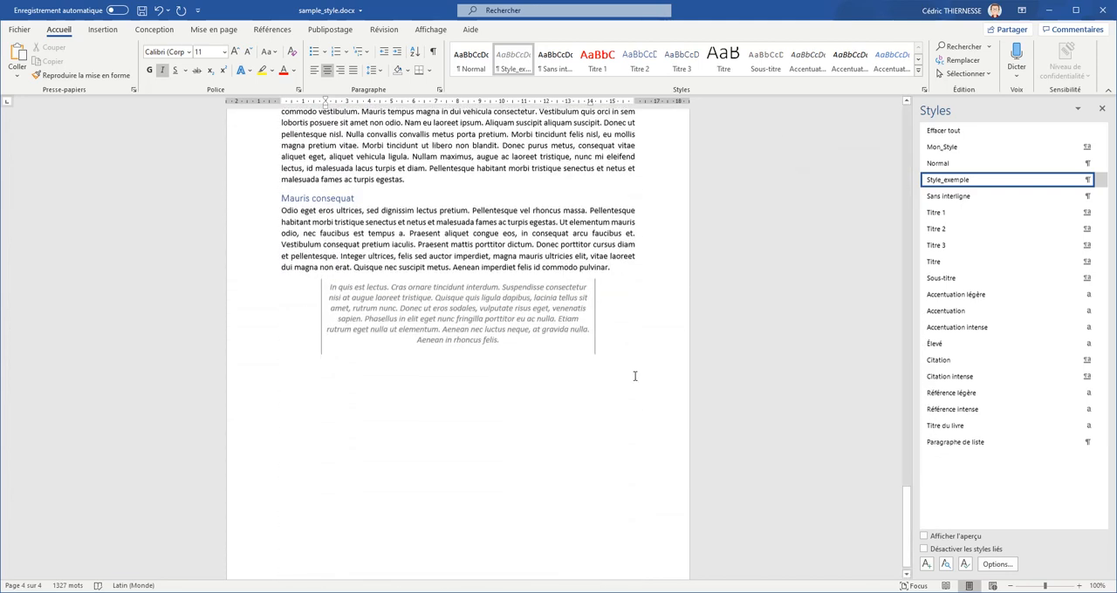
click(578, 346)
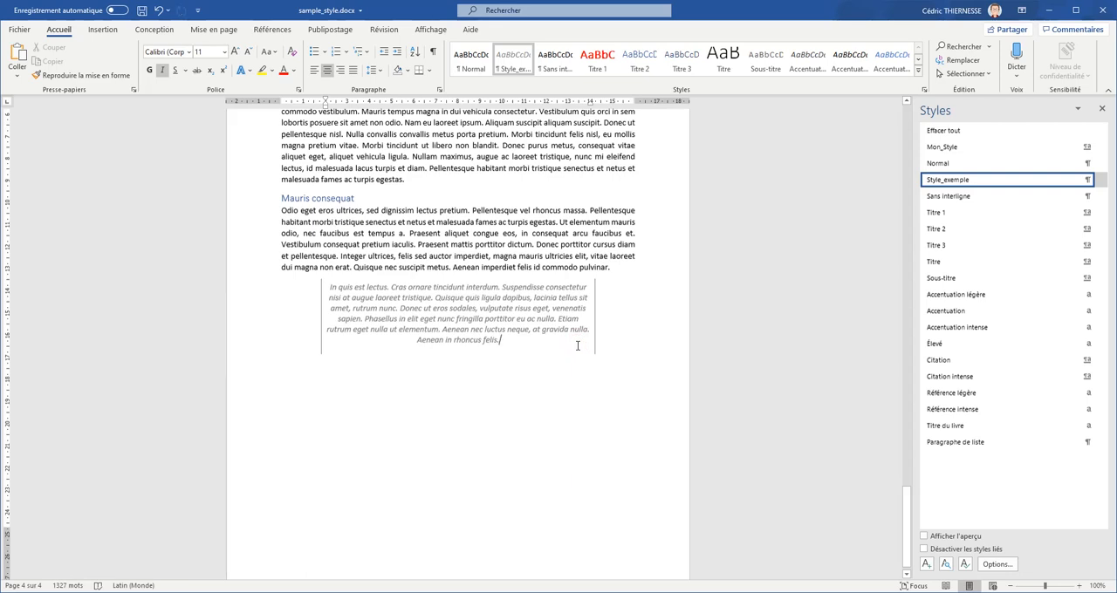
key(Return)
text(Kqjdkqjjsdflqdm)
key(Return)
text(sdlfklsdfksd)
key(ctrl+z)
key(ctrl+z)
key(ctrl+z)
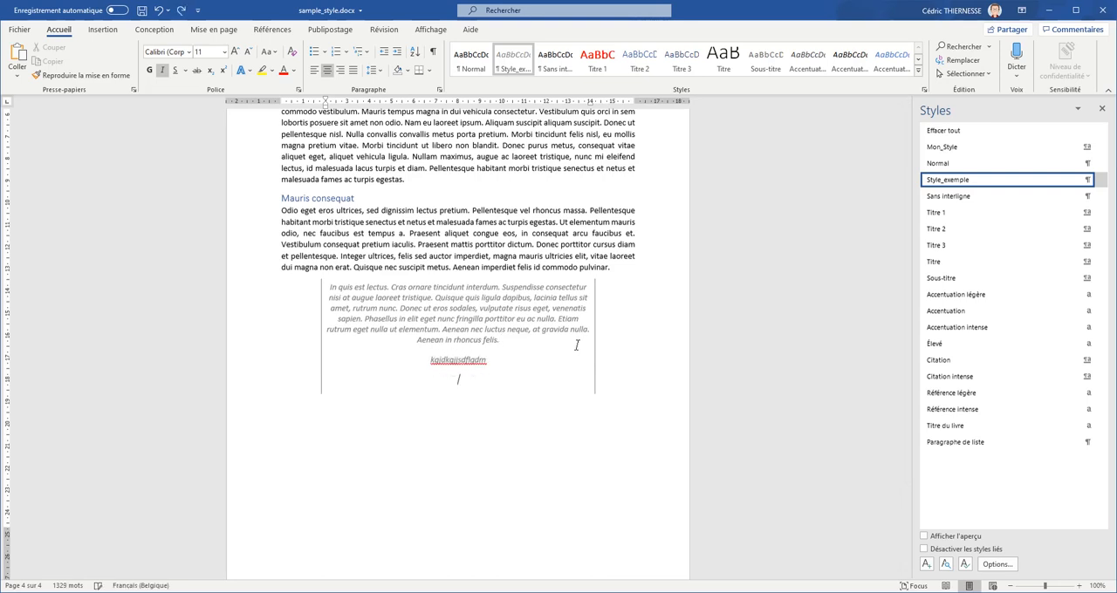
- Modify Style_exemple so that the style of the following paragraph is Normal
right_click(519, 68)
click(563, 75)
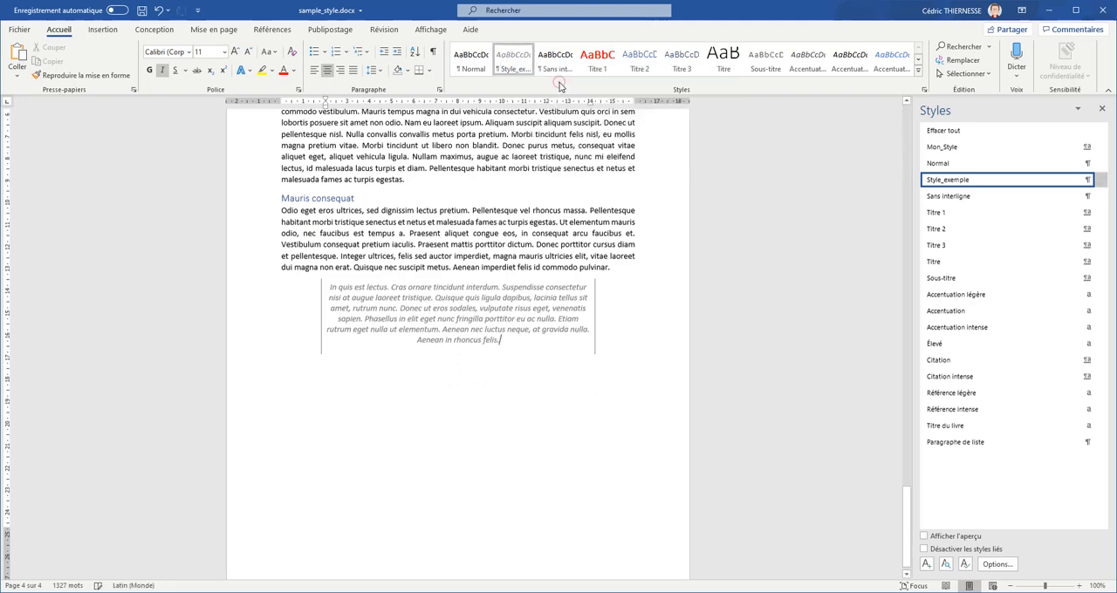
right_click(521, 67)
click(558, 88)
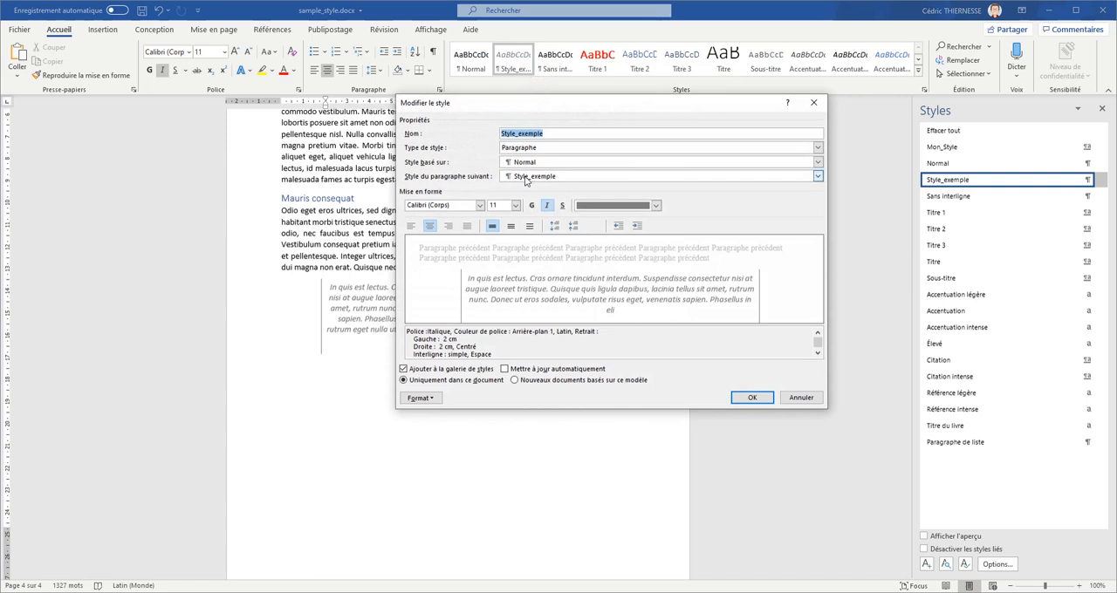
click(514, 177)
click(539, 194)
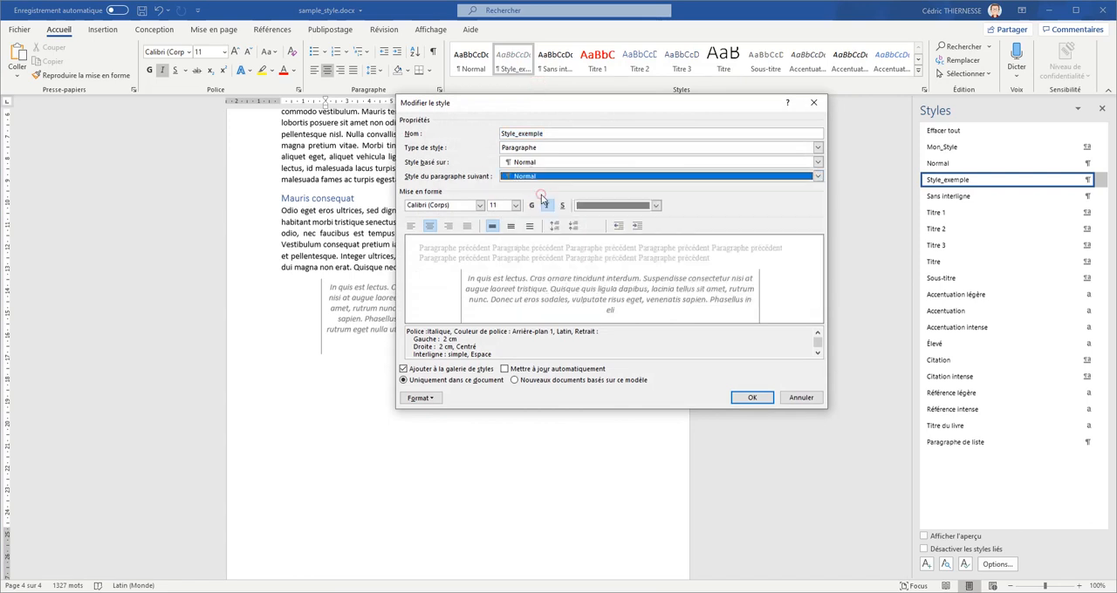
click(750, 396)
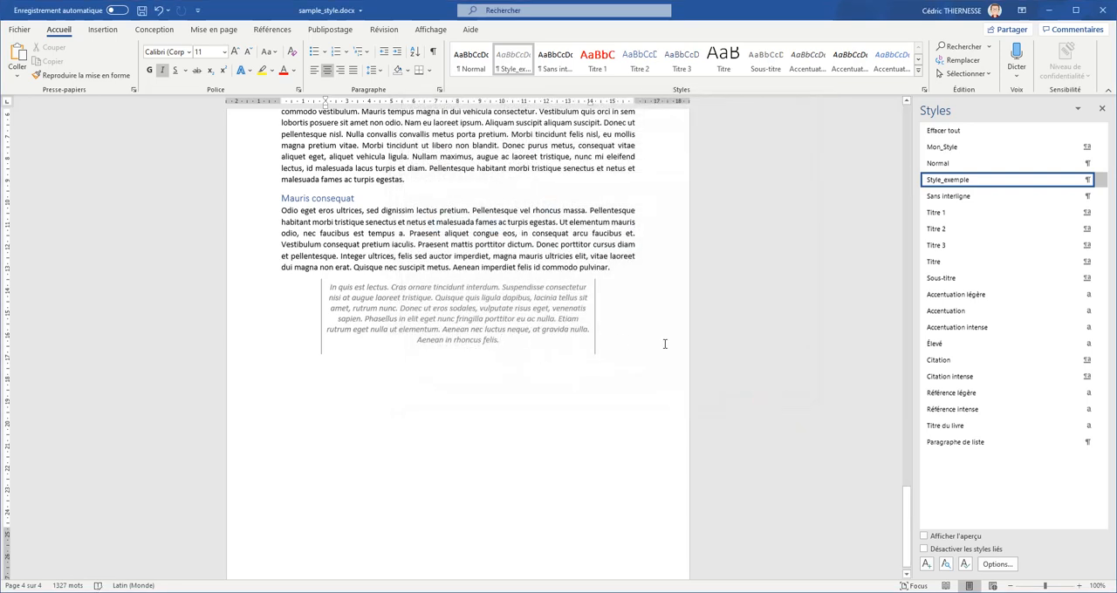
- Test the following-paragraph style with a line of filler text after the final quote, and undo it
key(Return)
text(gmdfkgdmgdfgdf)
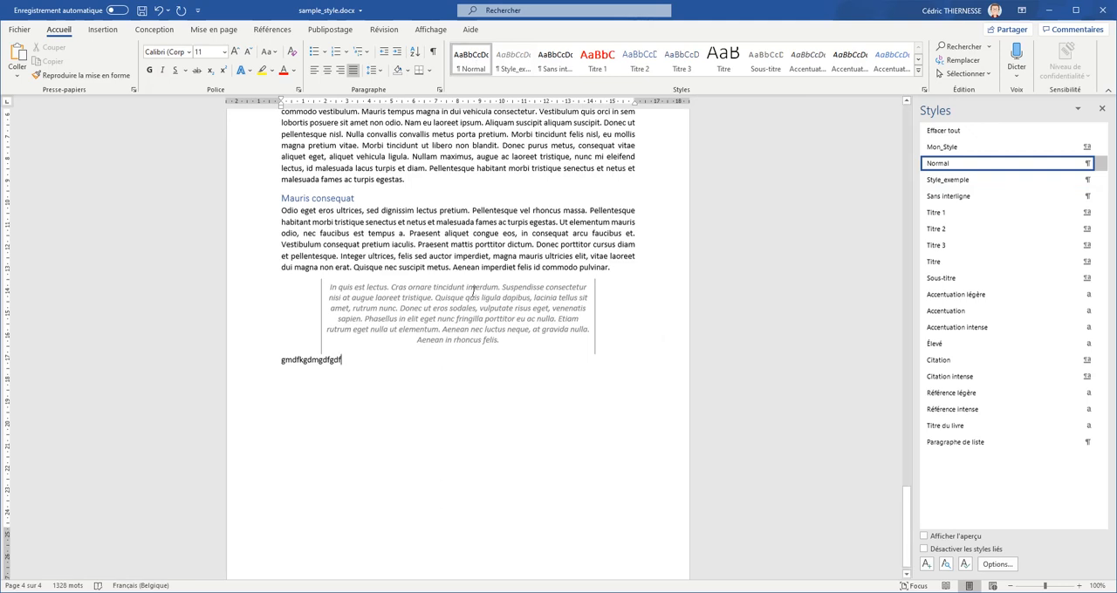
key(ctrl+z)
click(451, 312)
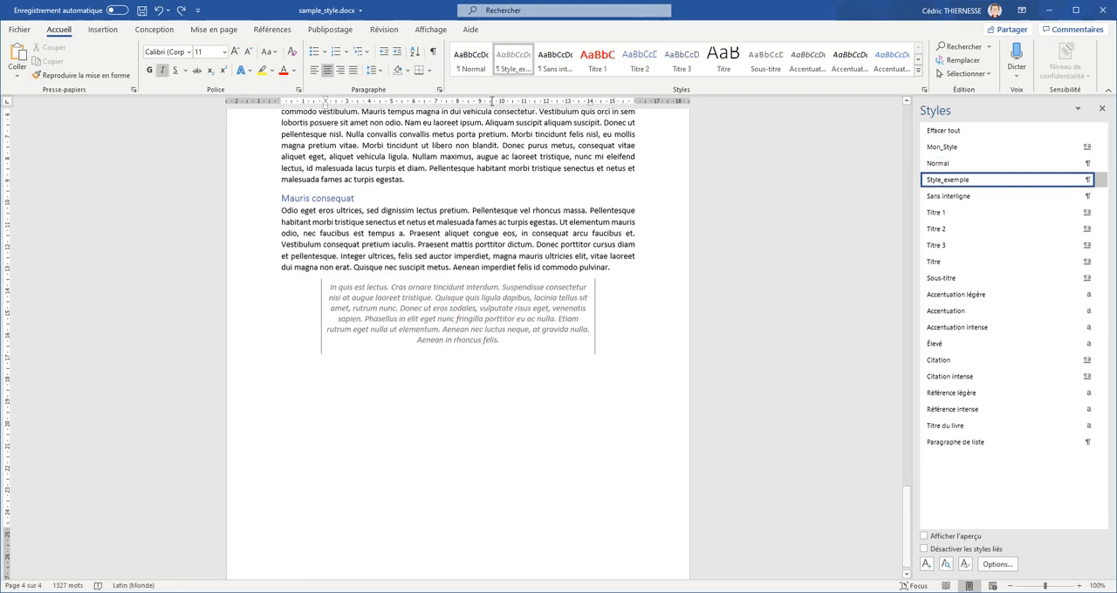
- Review which style Style_exemple is based on in its modification settings, without changing anything
right_click(517, 69)
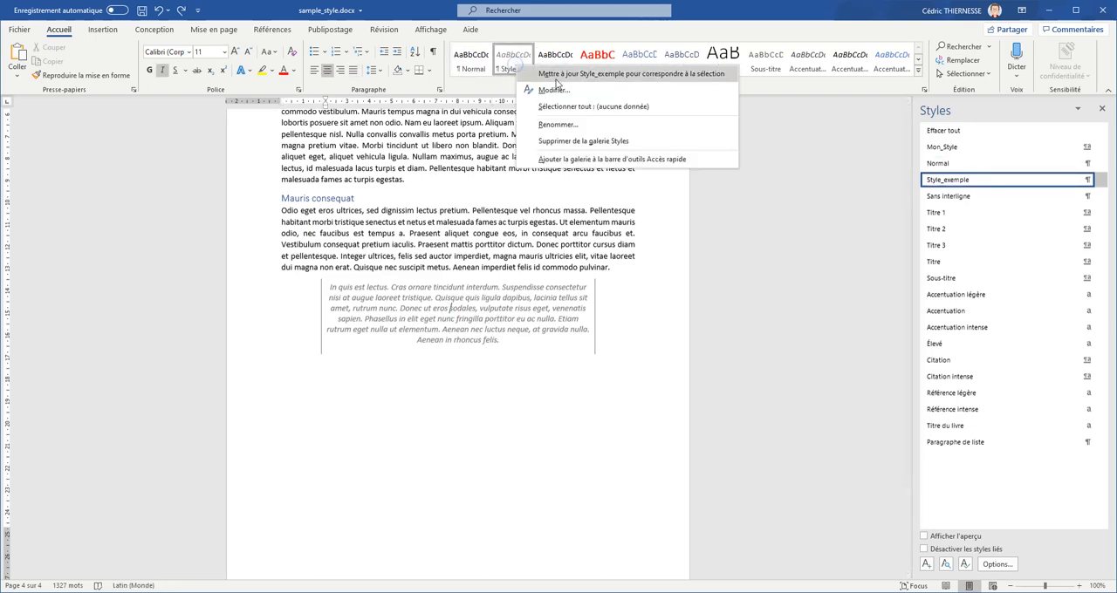
click(556, 90)
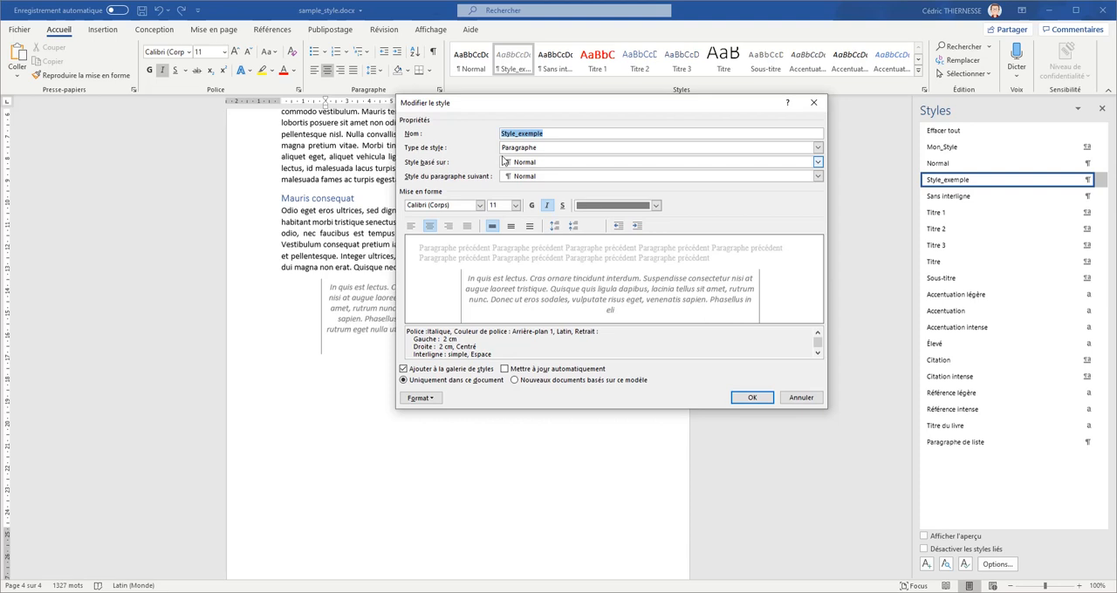
click(754, 396)
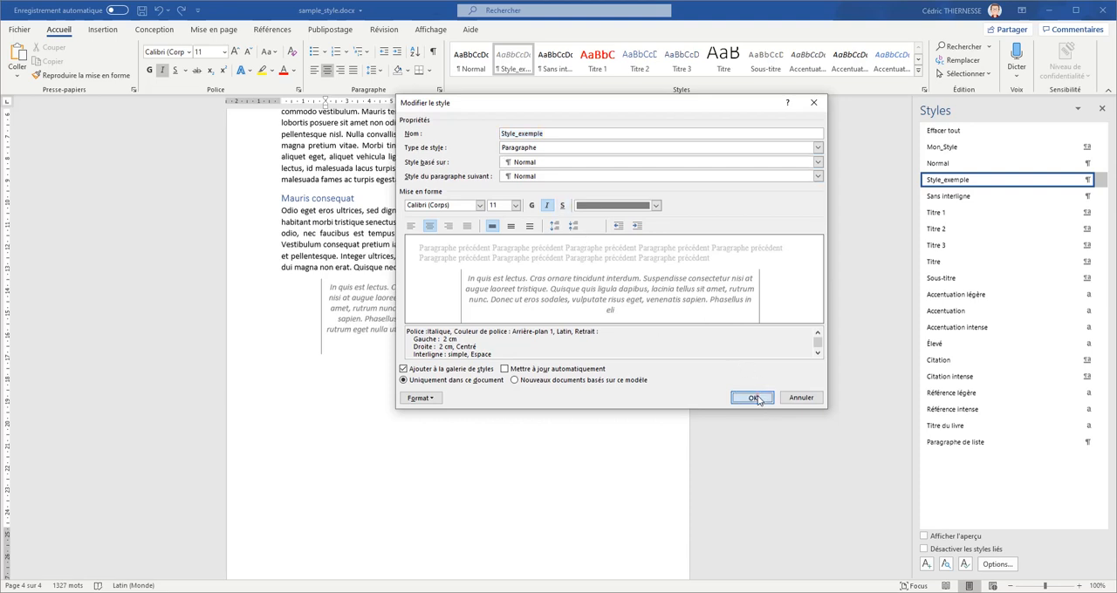
- Try the Normal style on the final quote paragraph and undo the change
click(472, 62)
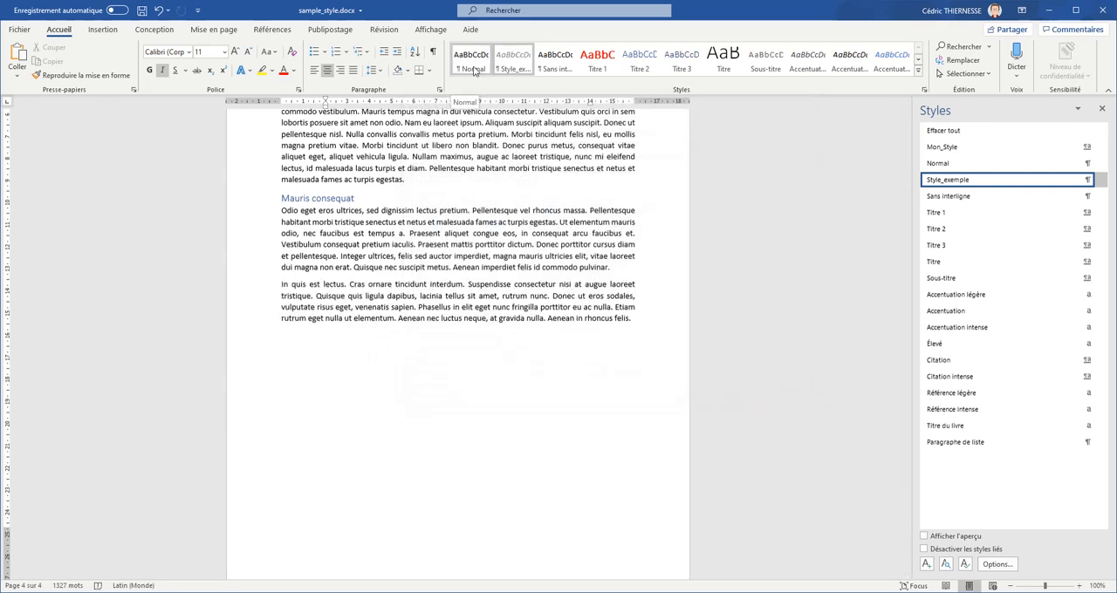
right_click(472, 70)
click(466, 190)
key(ctrl+z)
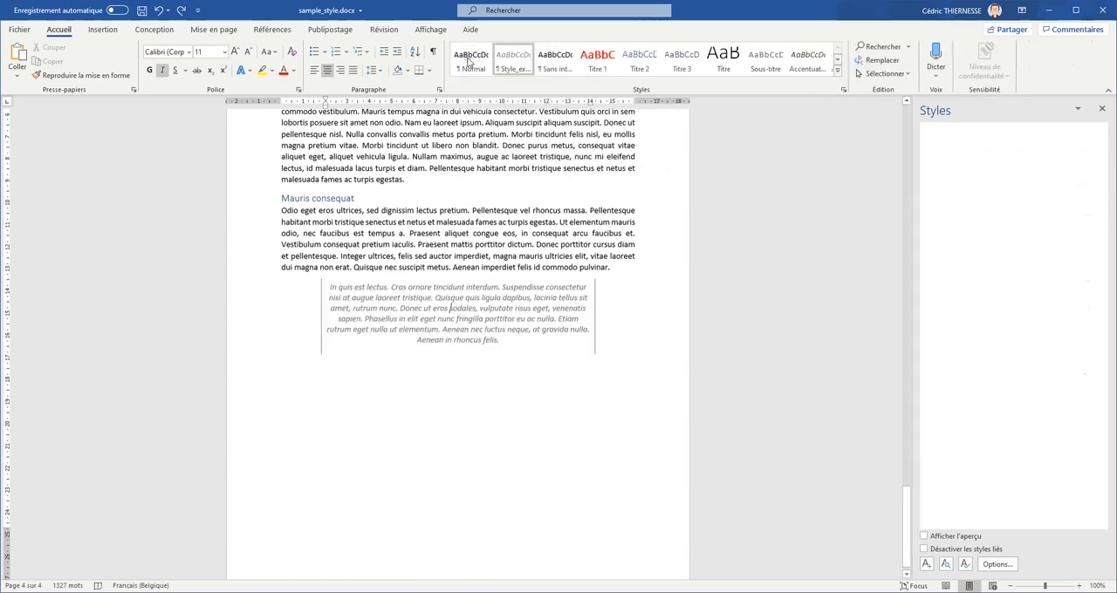
- Modify the Normal style to use the Comic Sans MS font, and check the effect on the final quote in Style_exemple
right_click(470, 61)
click(469, 61)
click(441, 230)
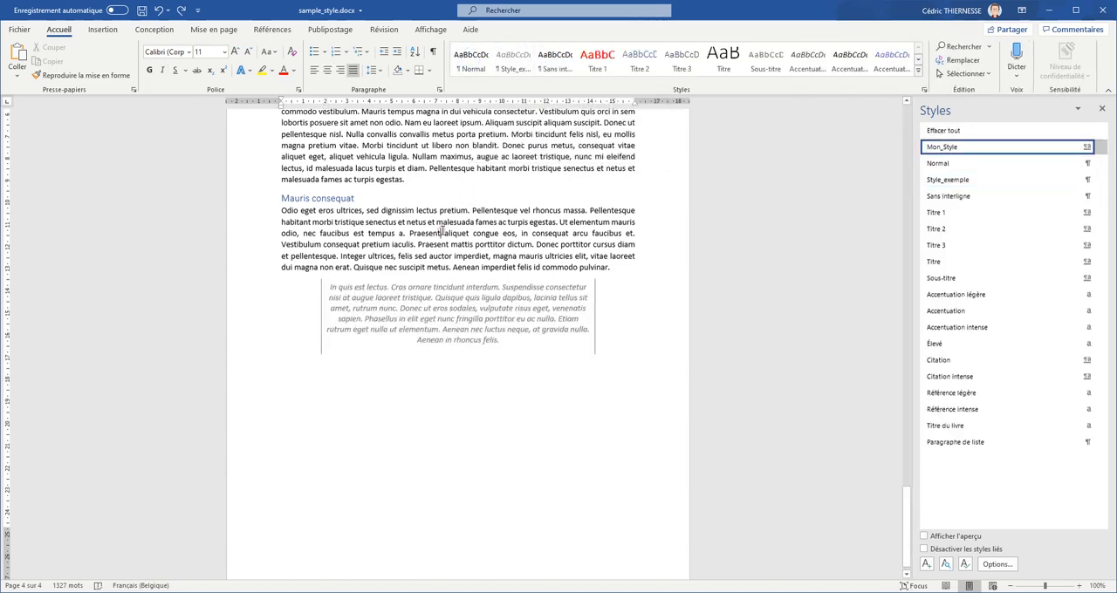
right_click(468, 63)
click(524, 90)
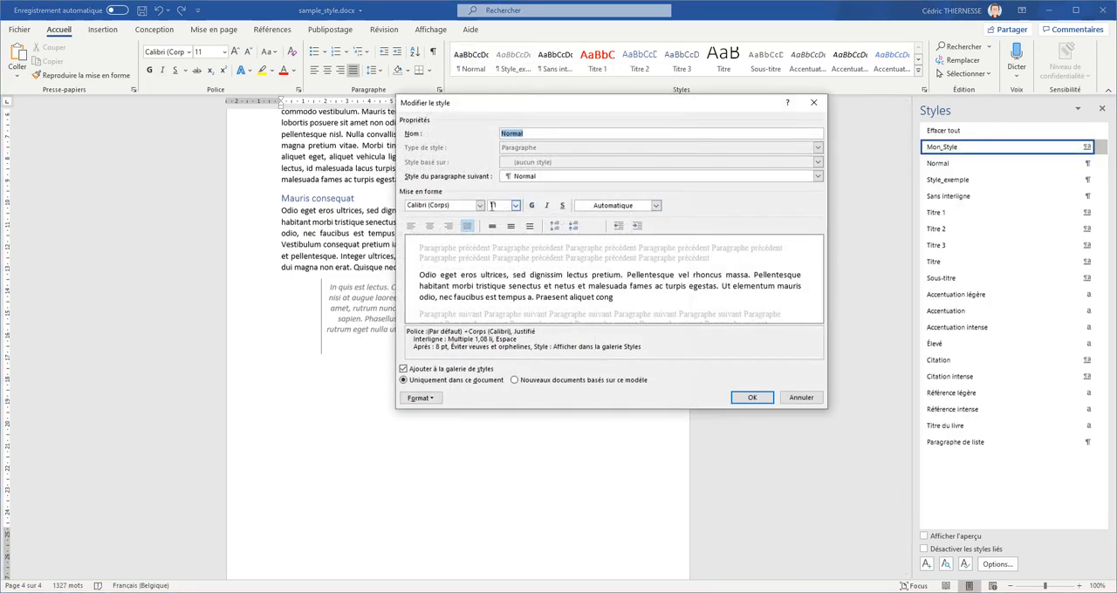
click(480, 205)
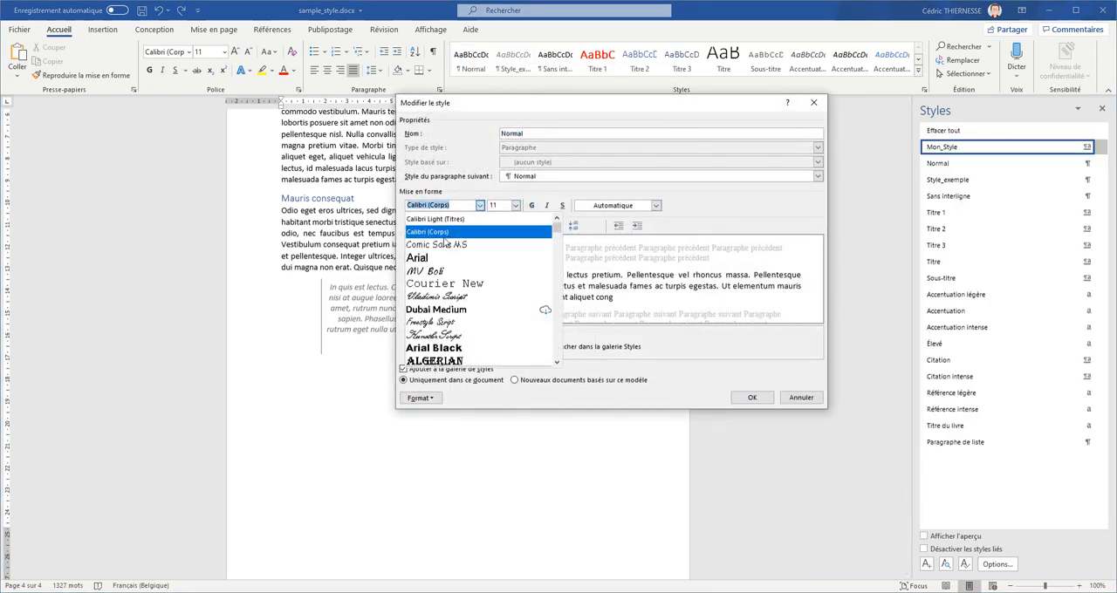
click(442, 247)
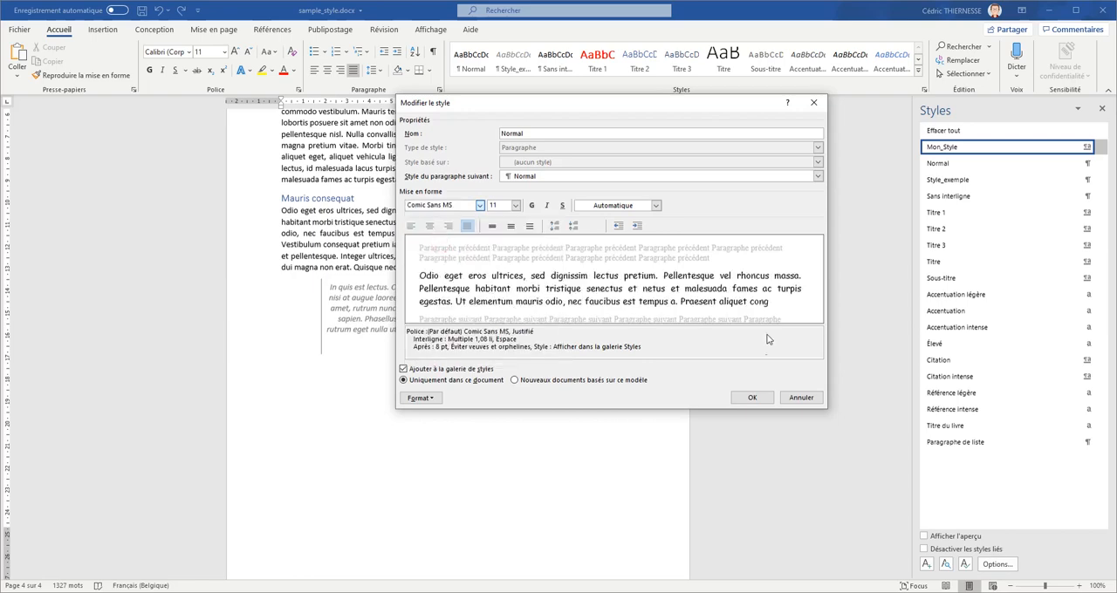
click(752, 397)
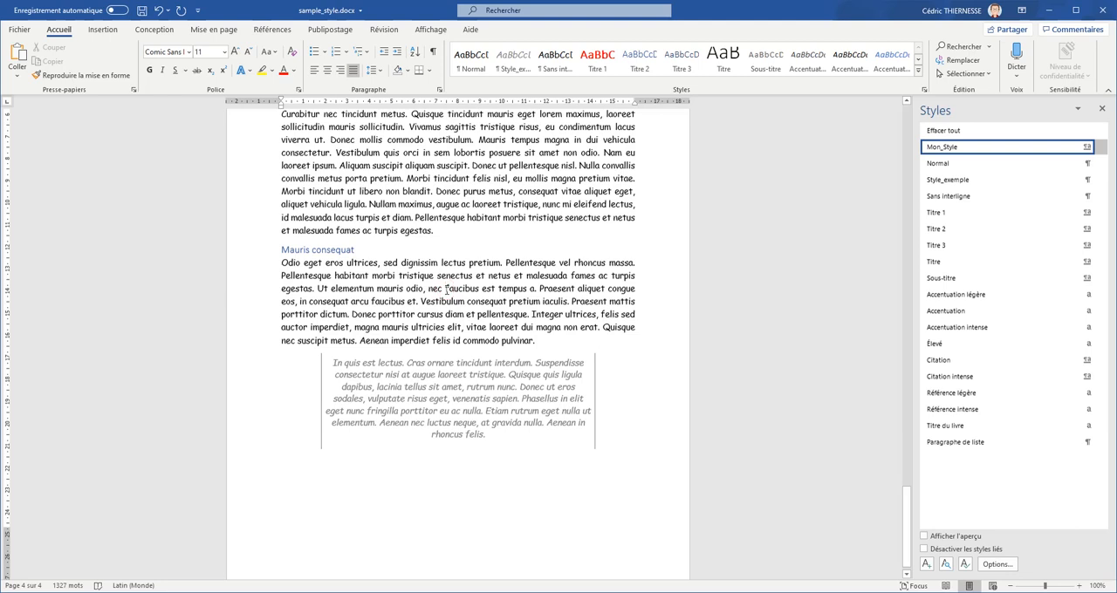
click(448, 384)
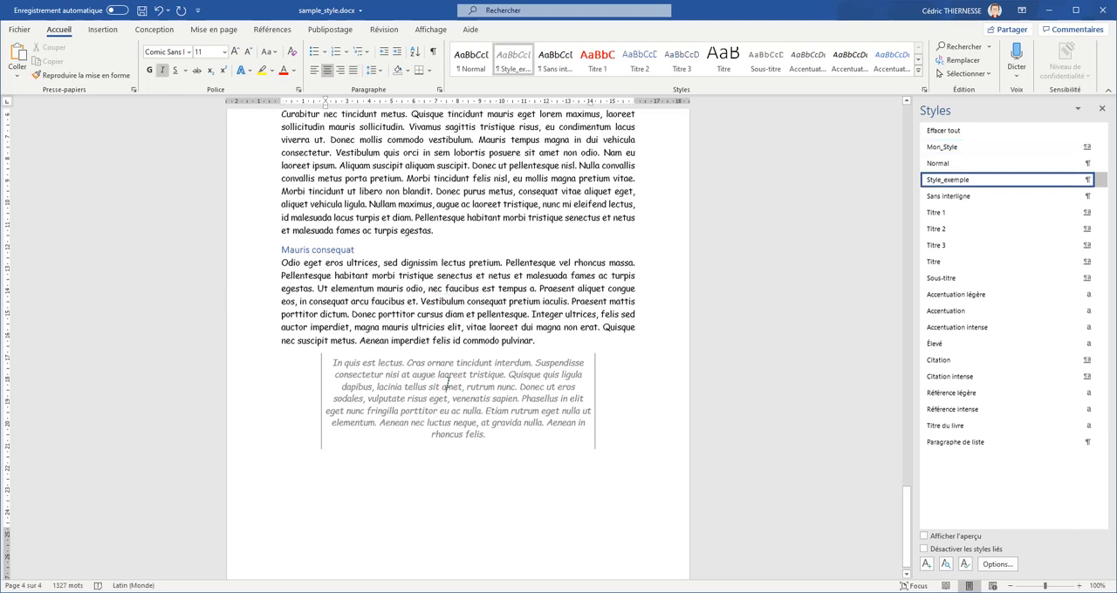